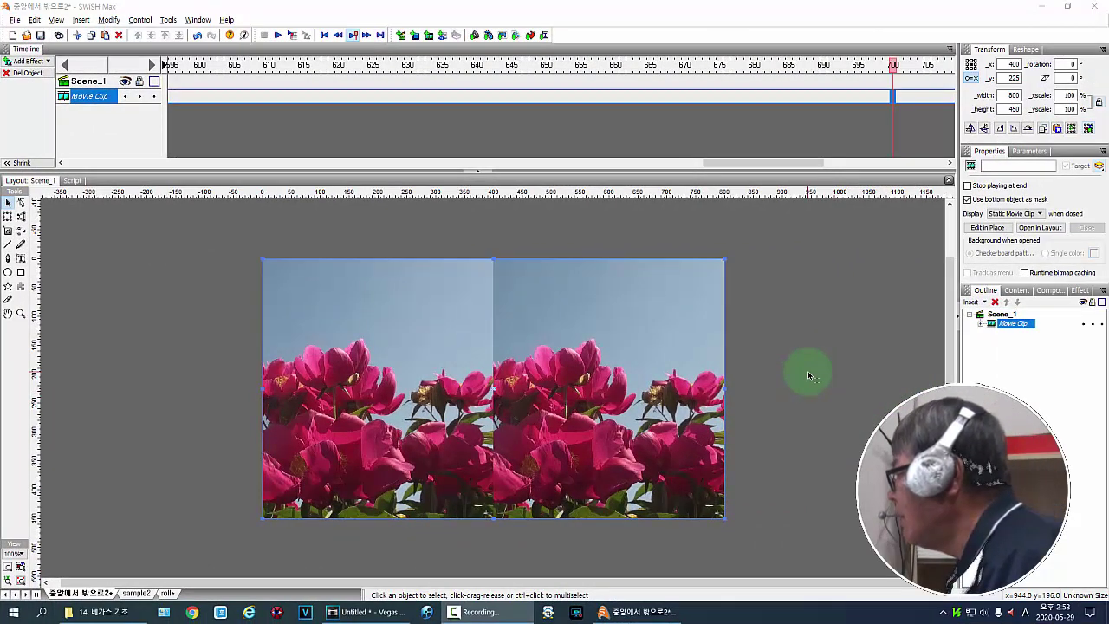
Preview the peony movie's playback in the layout and stop it.
click(278, 36)
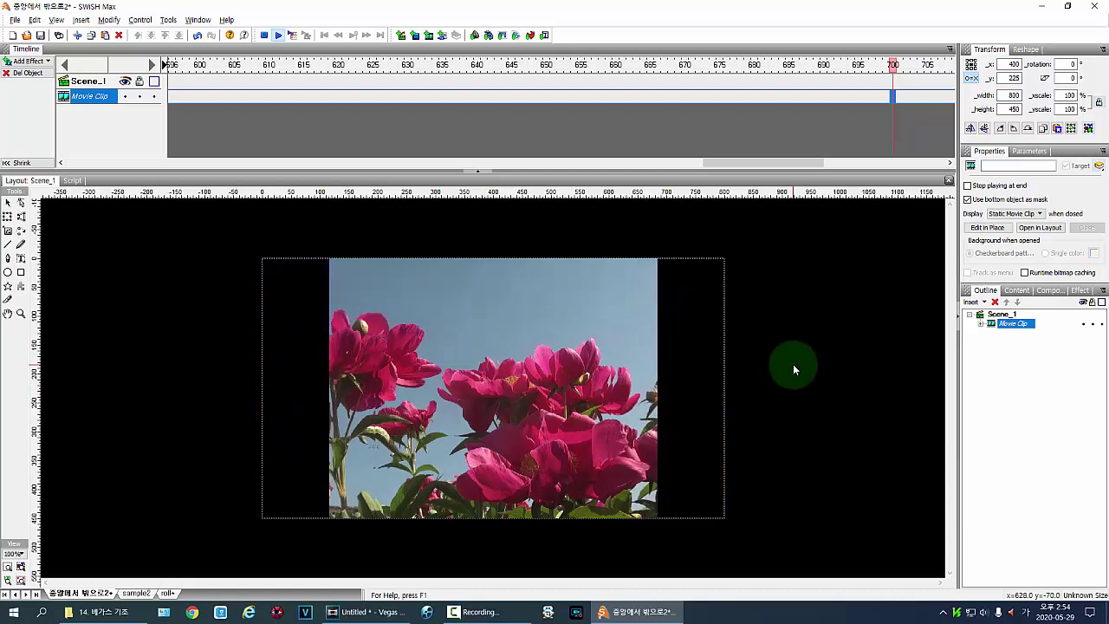
click(264, 35)
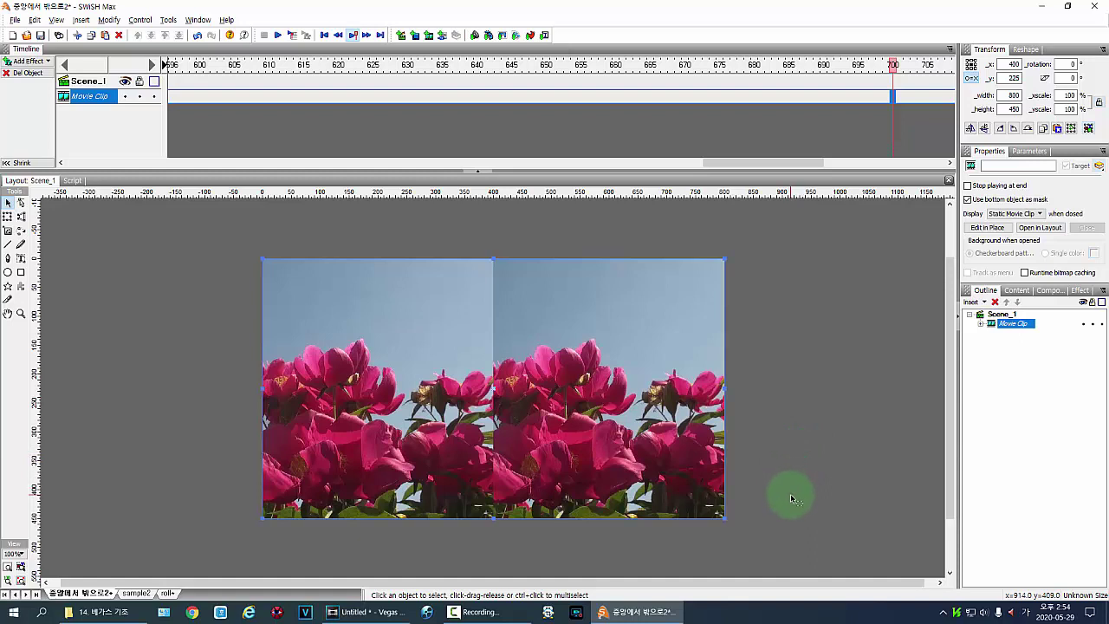
Open the 화면 레코더 screen recorder, move its control window off the stage and align the capture frame with the movie area.
click(576, 617)
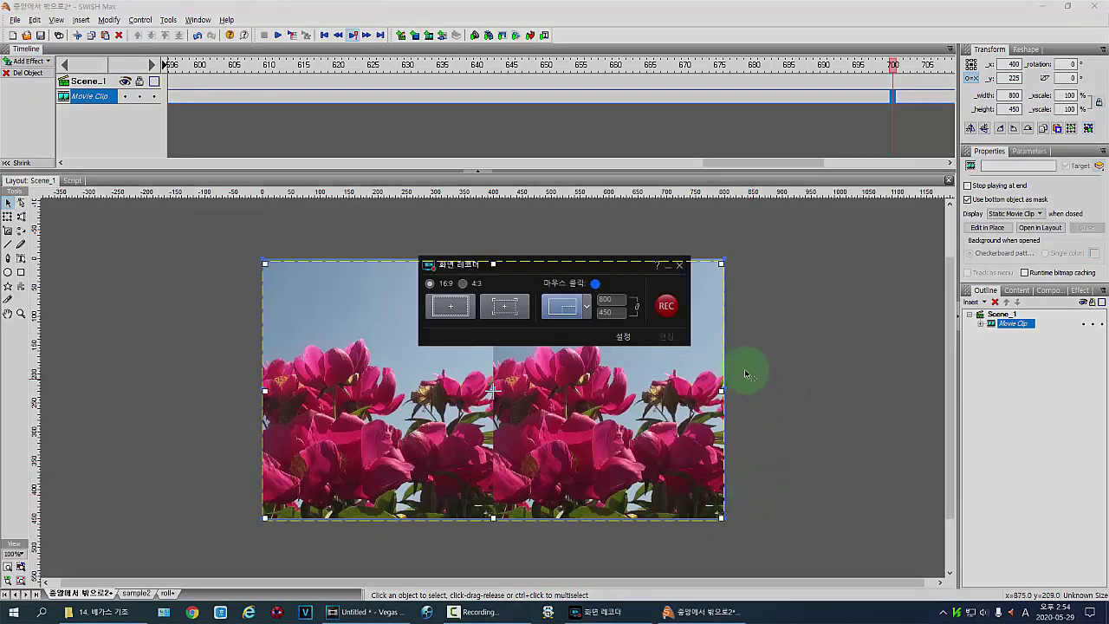
drag(564, 268, 952, 353)
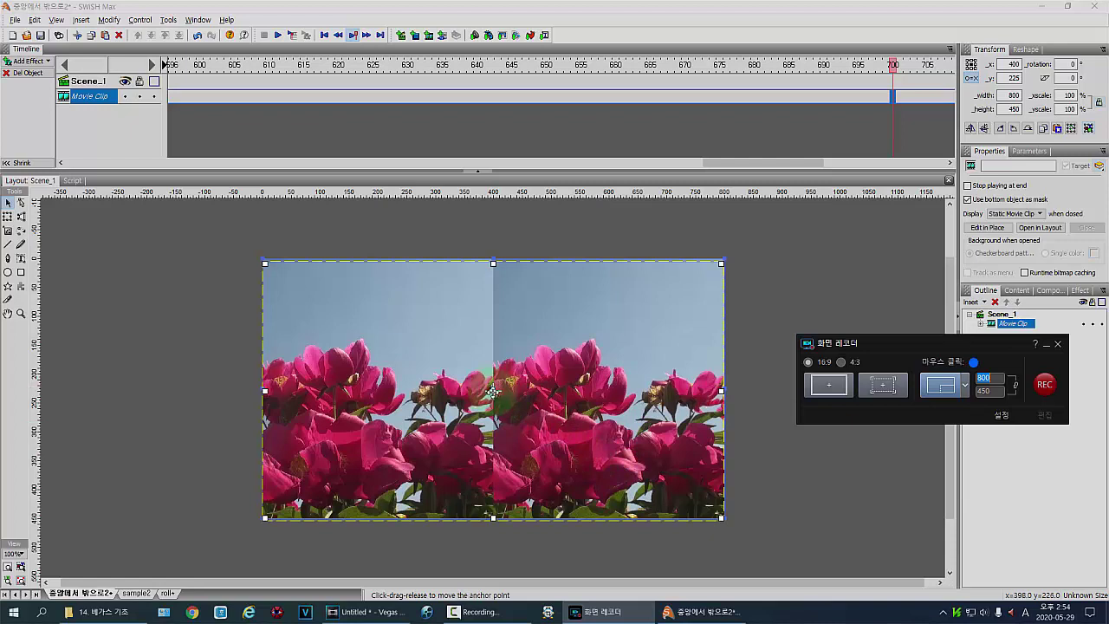
drag(491, 392, 494, 389)
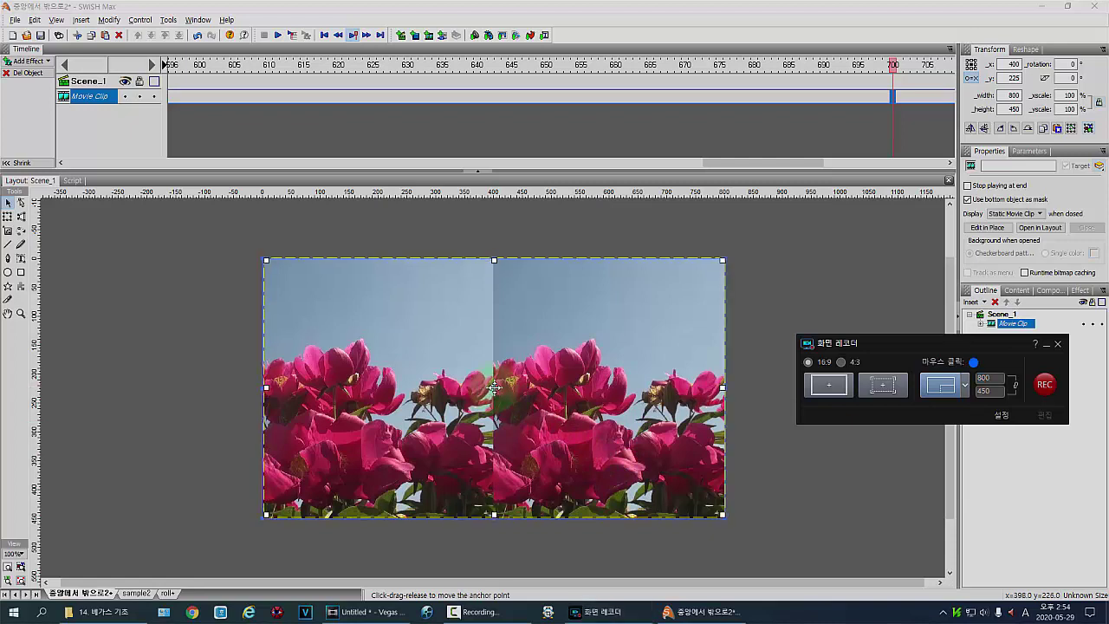
drag(493, 389, 491, 390)
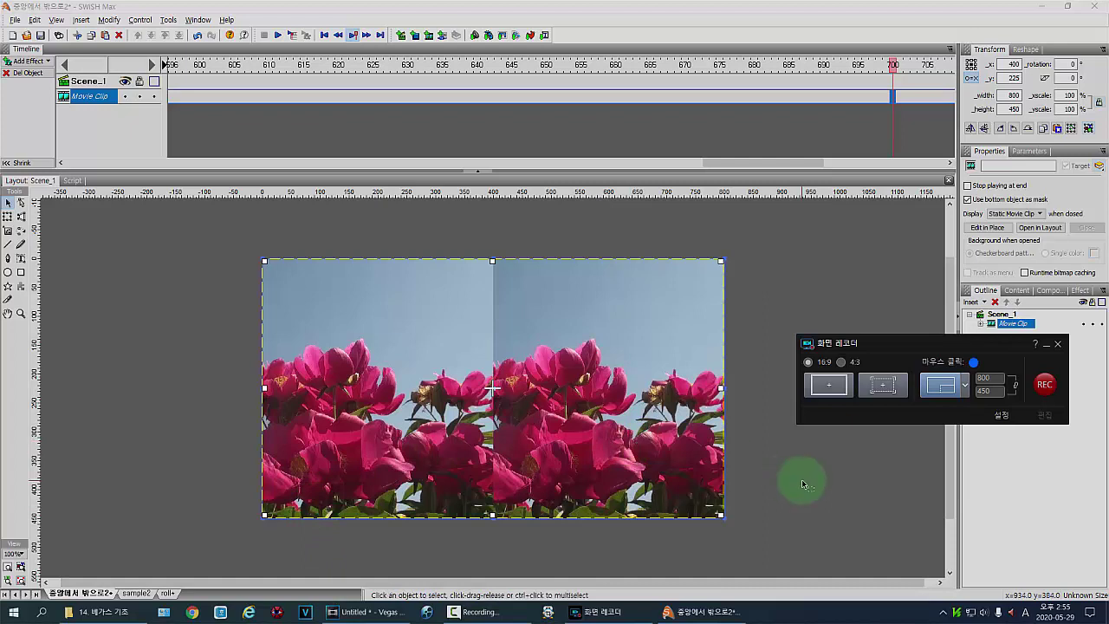
Record the movie's playback with the screen recorder, stop the recording, and close the recorder and its output folder window.
click(1047, 384)
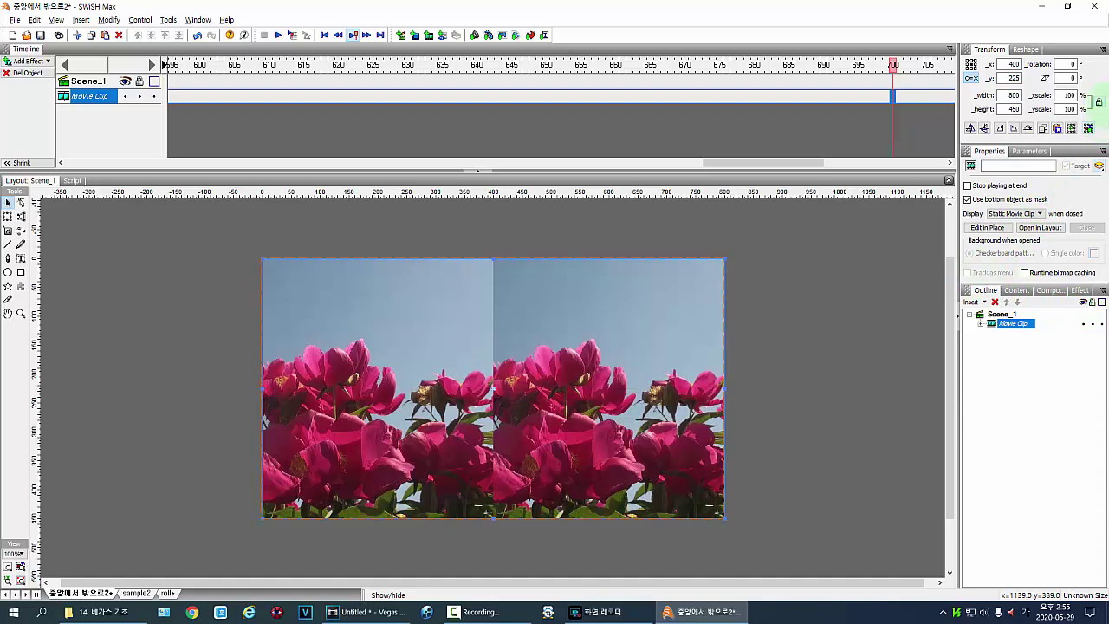
click(278, 34)
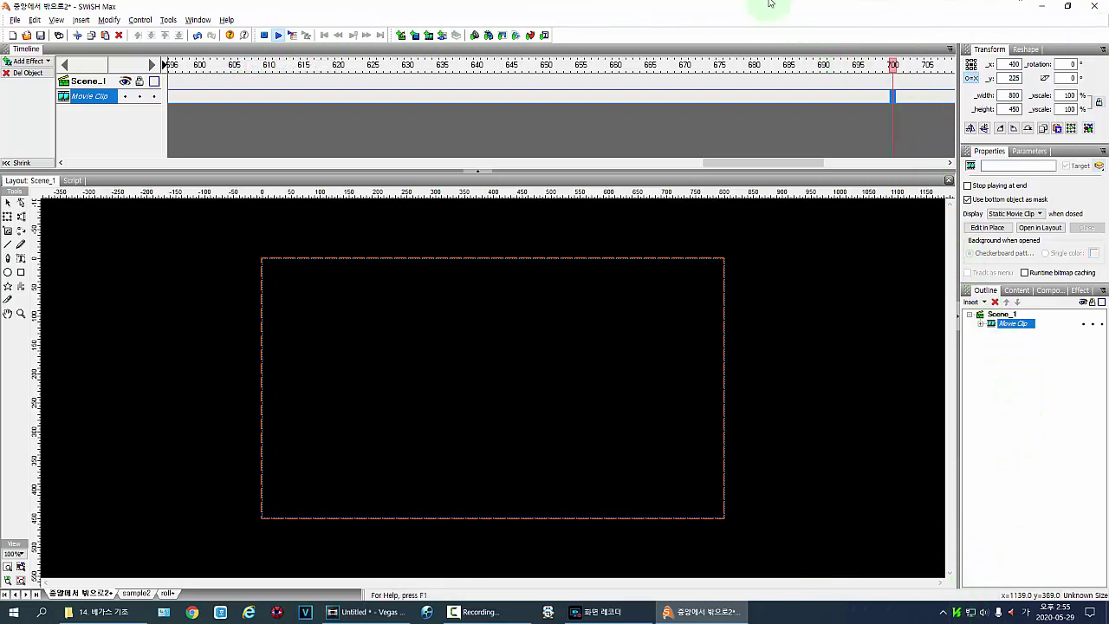
click(264, 35)
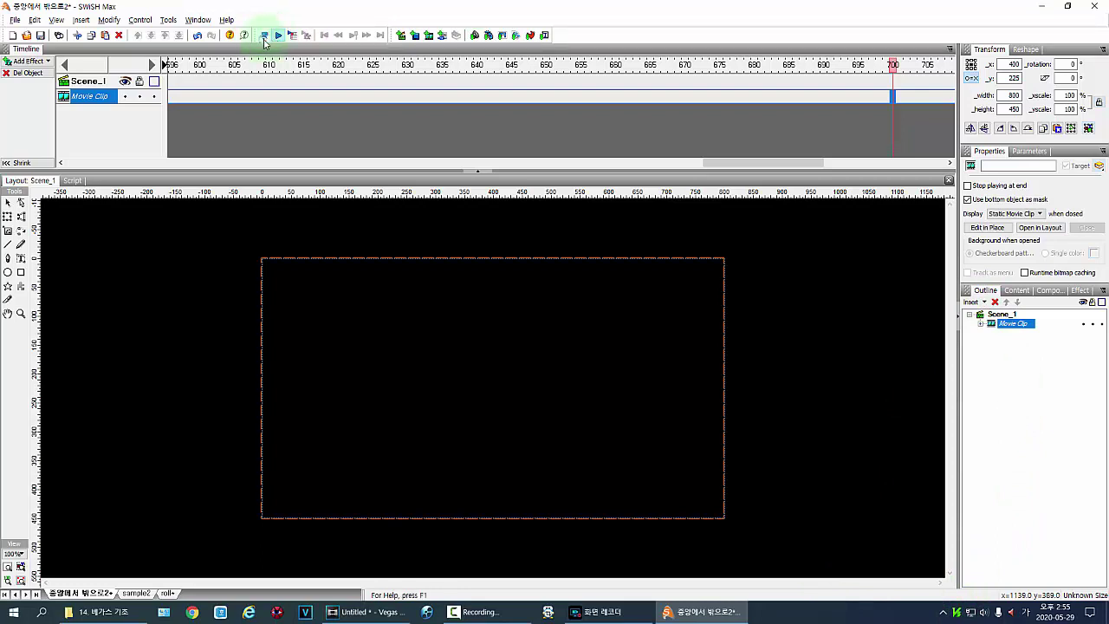
click(624, 619)
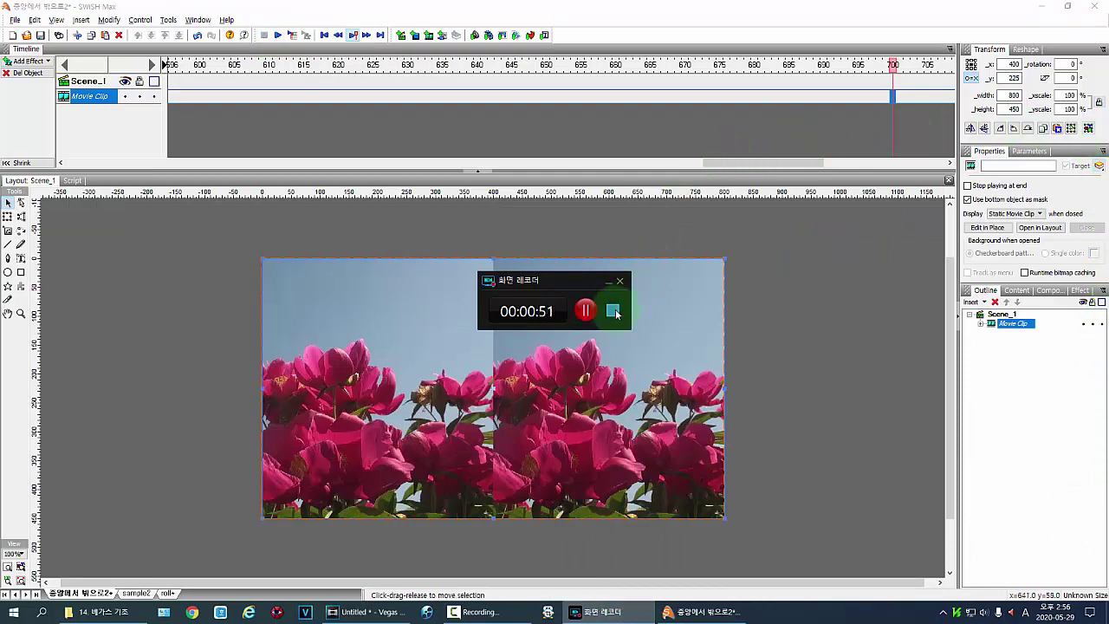
click(615, 311)
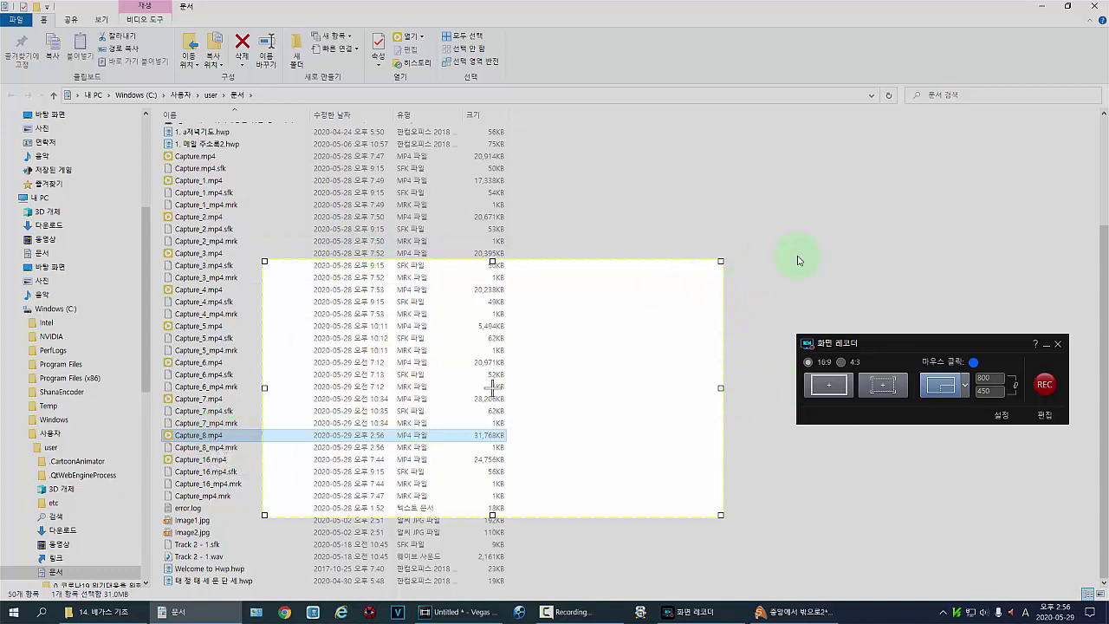
click(1057, 345)
click(1092, 7)
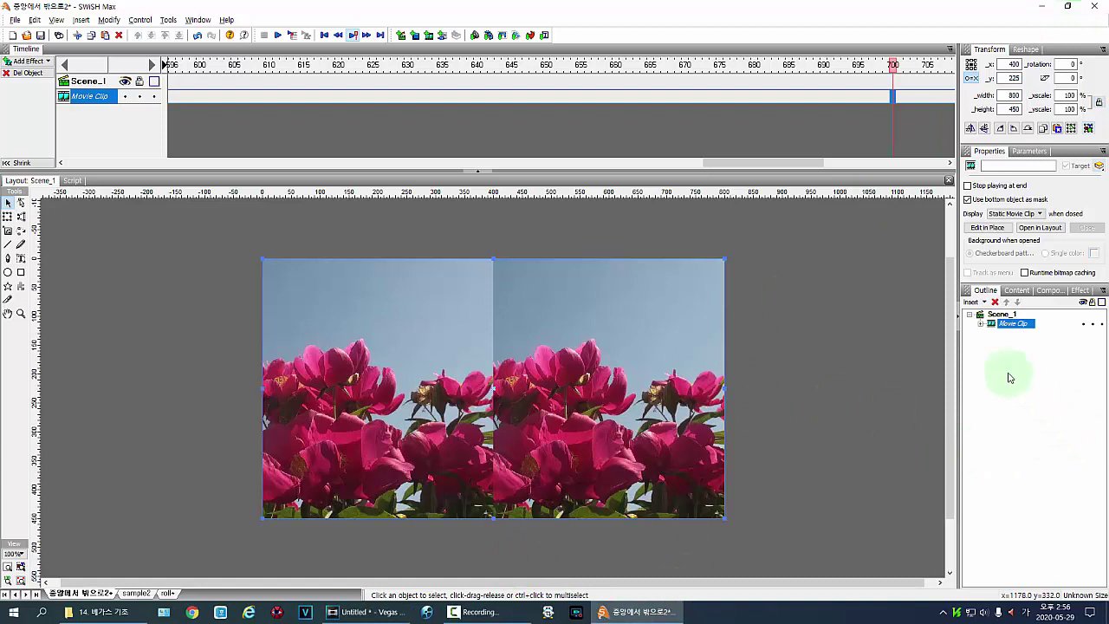
Expand the Movie Clip in the object hierarchy down to the shapes inside the 우롤, 우펼침, 좌롤 and 좌펼침 clips.
click(981, 326)
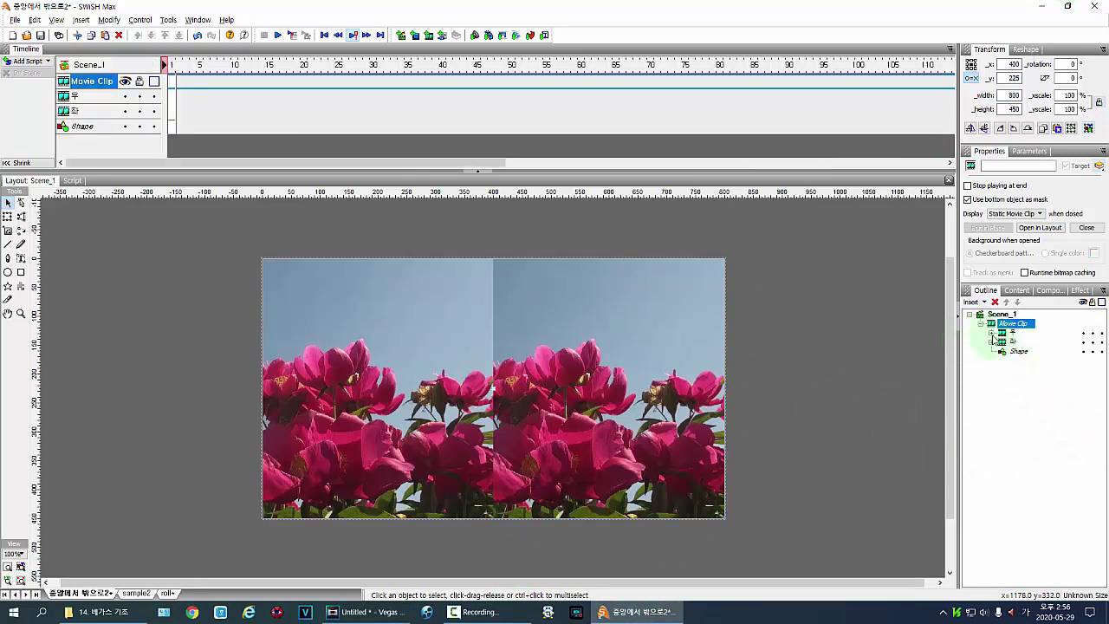
click(991, 333)
click(1002, 342)
click(991, 379)
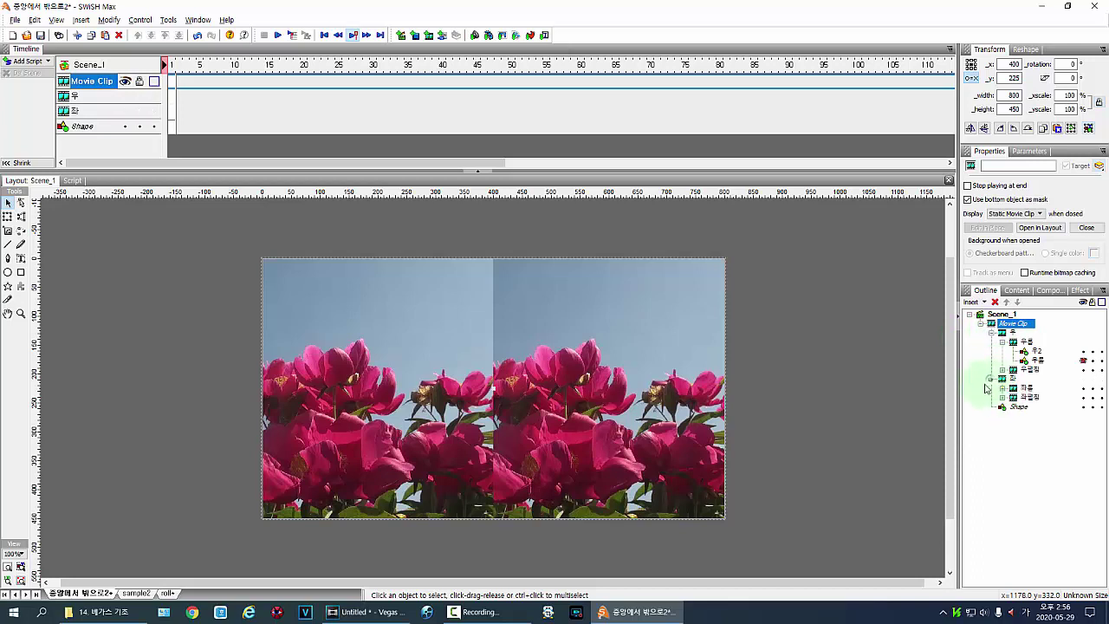
click(1003, 399)
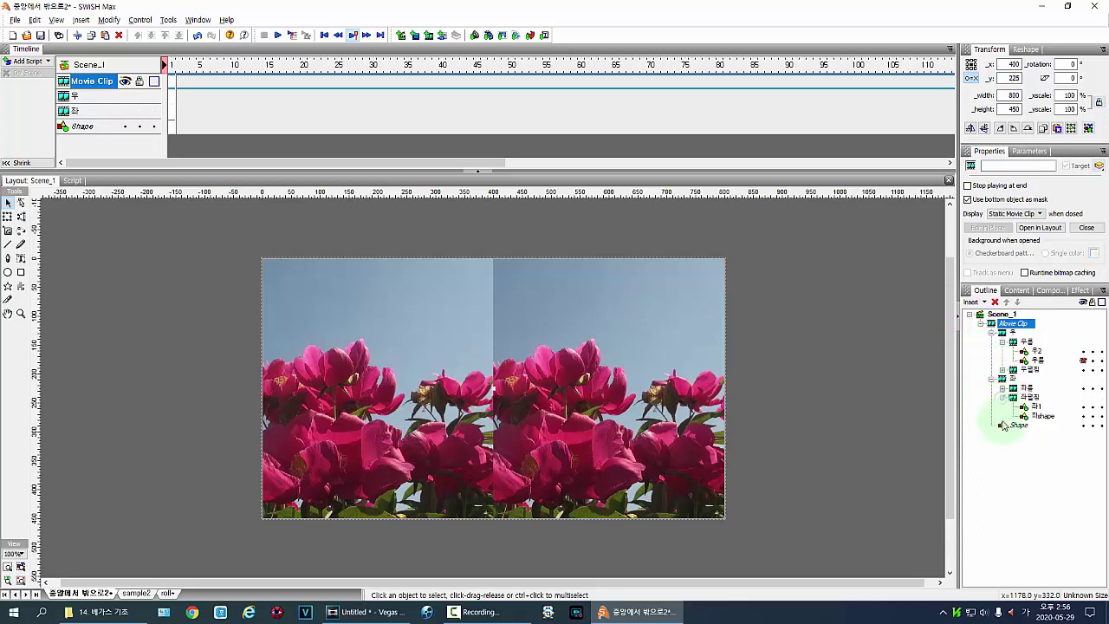
click(1002, 388)
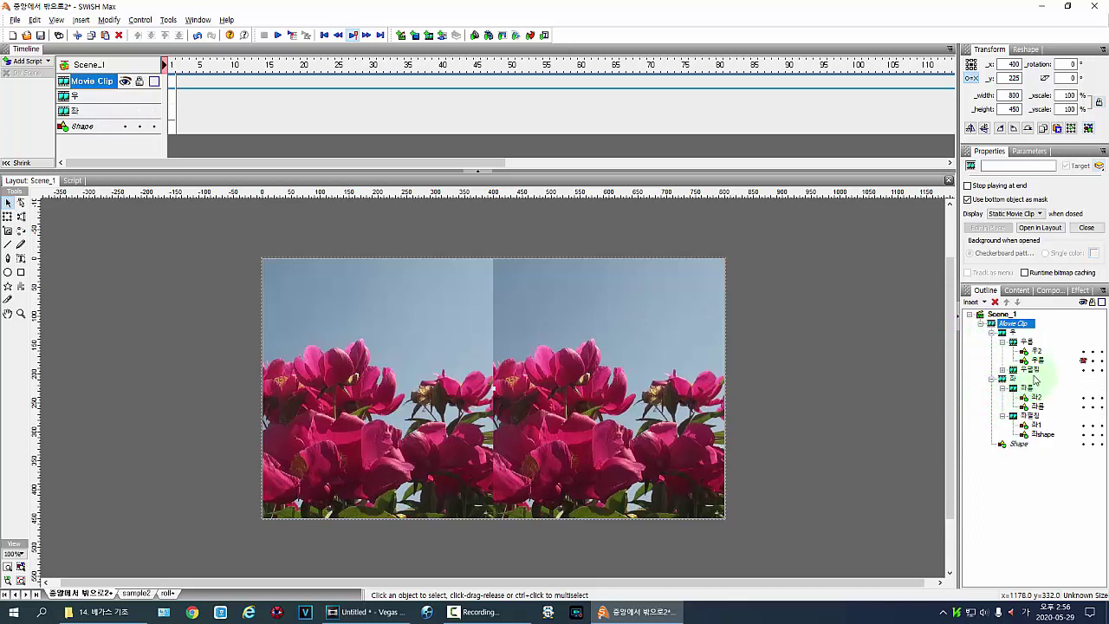
click(1002, 370)
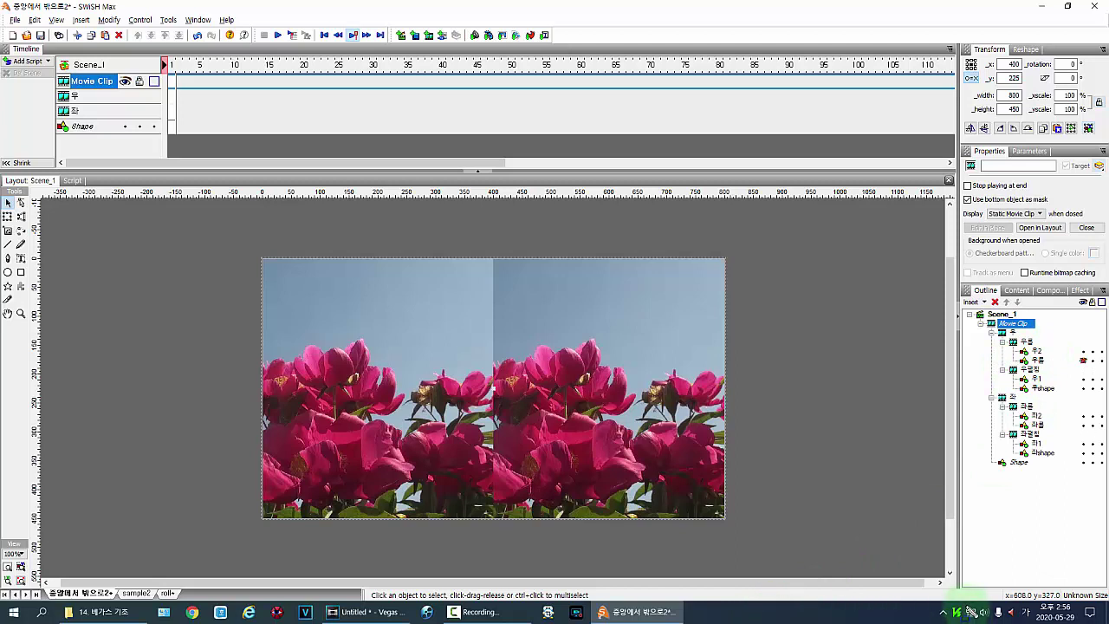
click(502, 614)
click(934, 569)
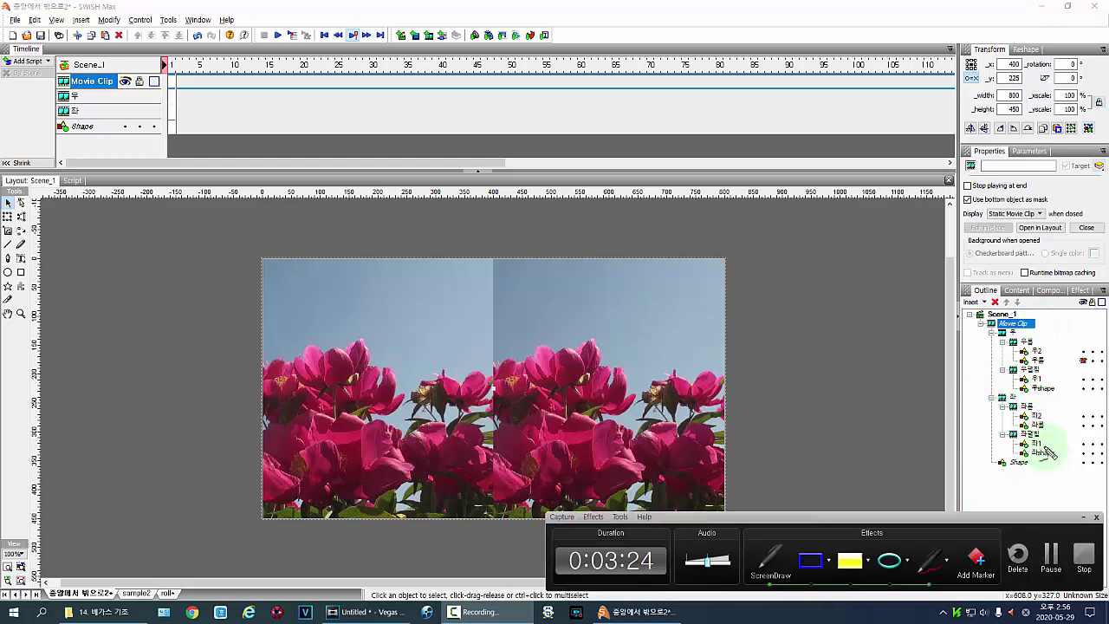
mouse_move(1048, 451)
mouse_down()
mouse_move(1021, 423)
mouse_move(1051, 430)
mouse_move(1040, 394)
mouse_move(1026, 387)
mouse_move(1041, 389)
mouse_move(1055, 359)
mouse_up()
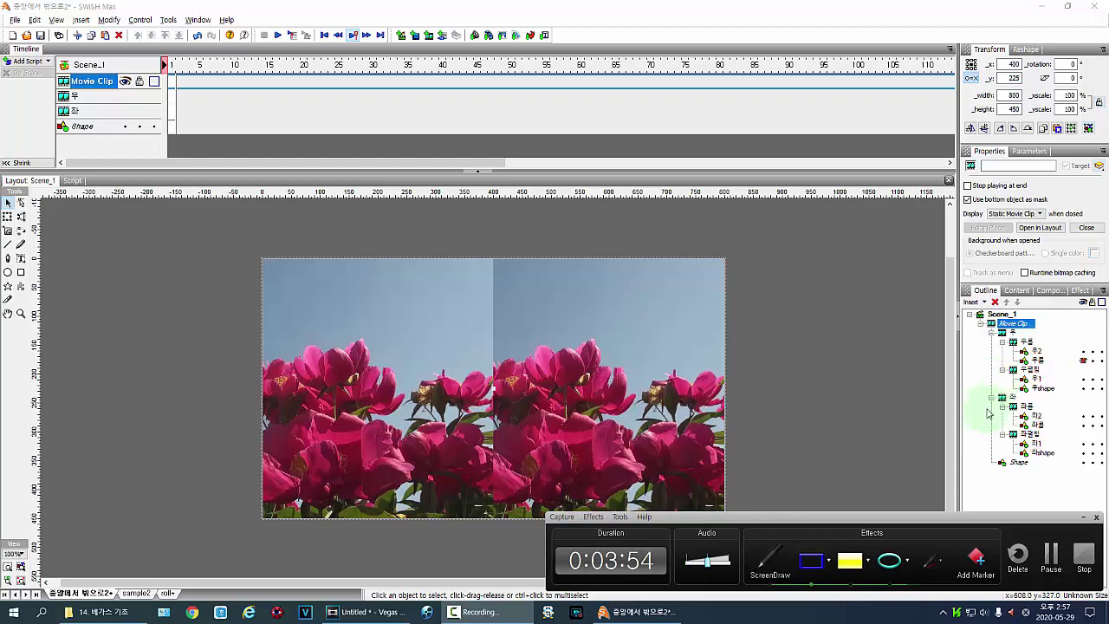
key(Escape)
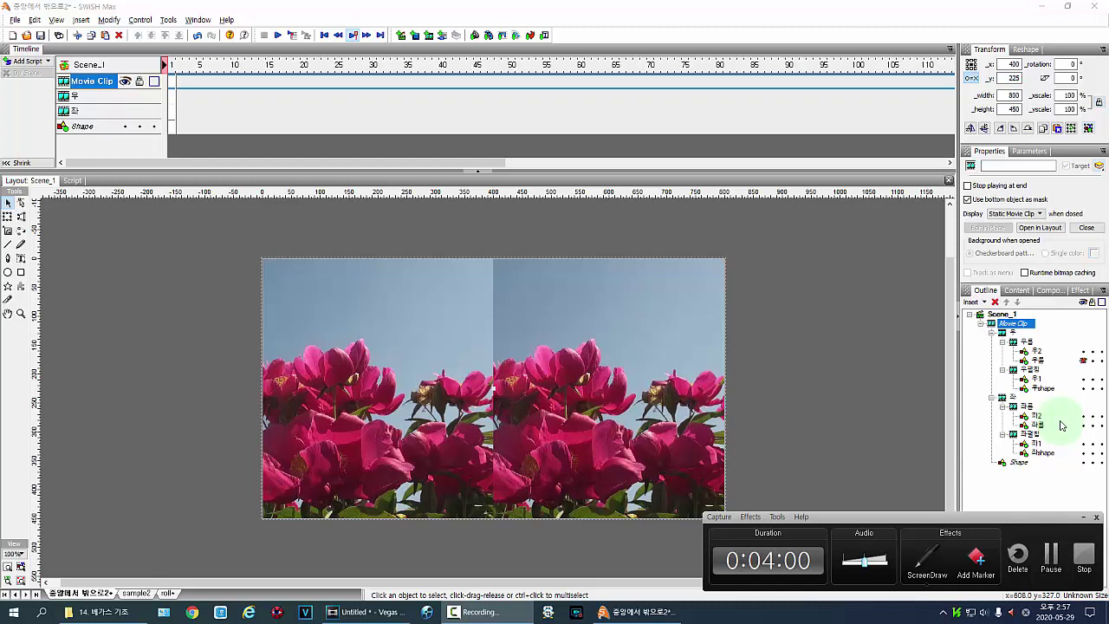
Replace the 좌1 shape's image with a1_001.jpg from the output folder inside 새 폴더 in Videos, and fit it to the shape.
click(1036, 443)
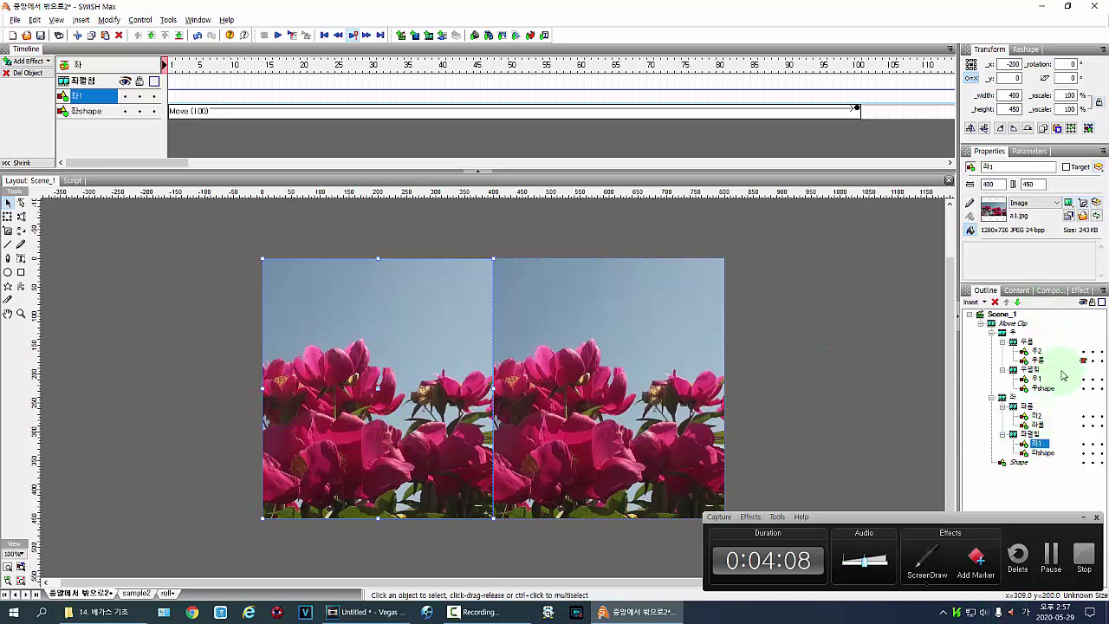
click(1083, 217)
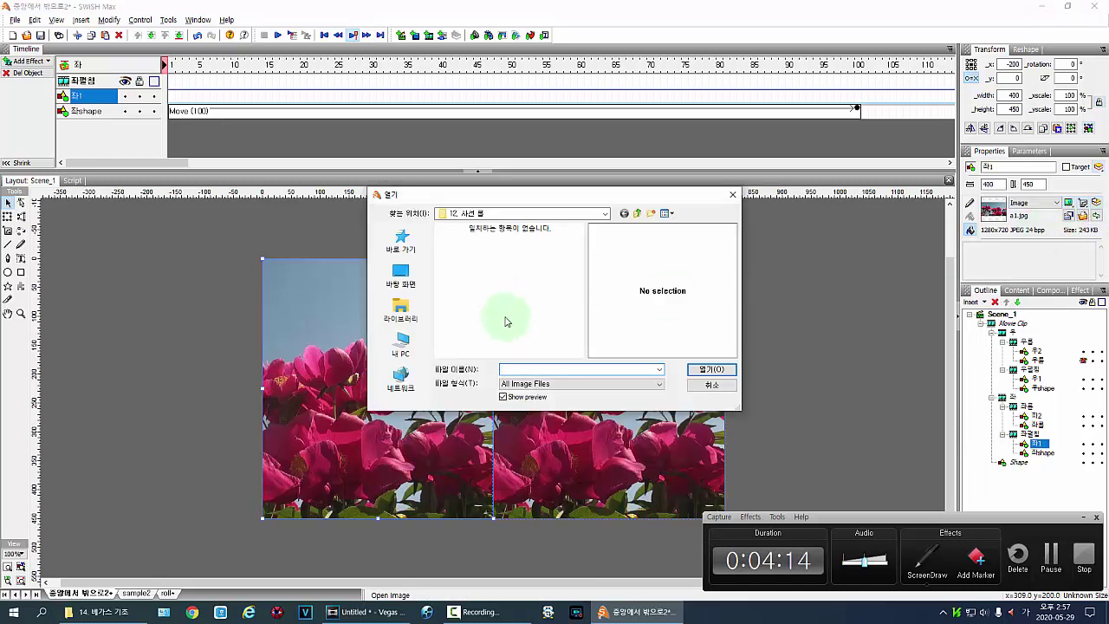
click(606, 215)
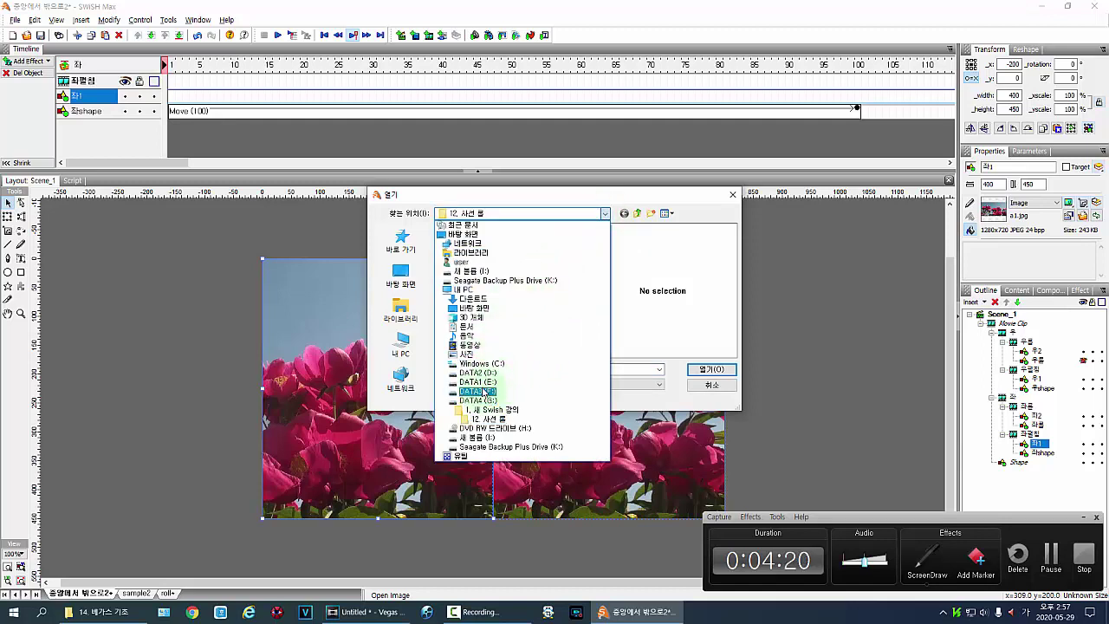
click(471, 346)
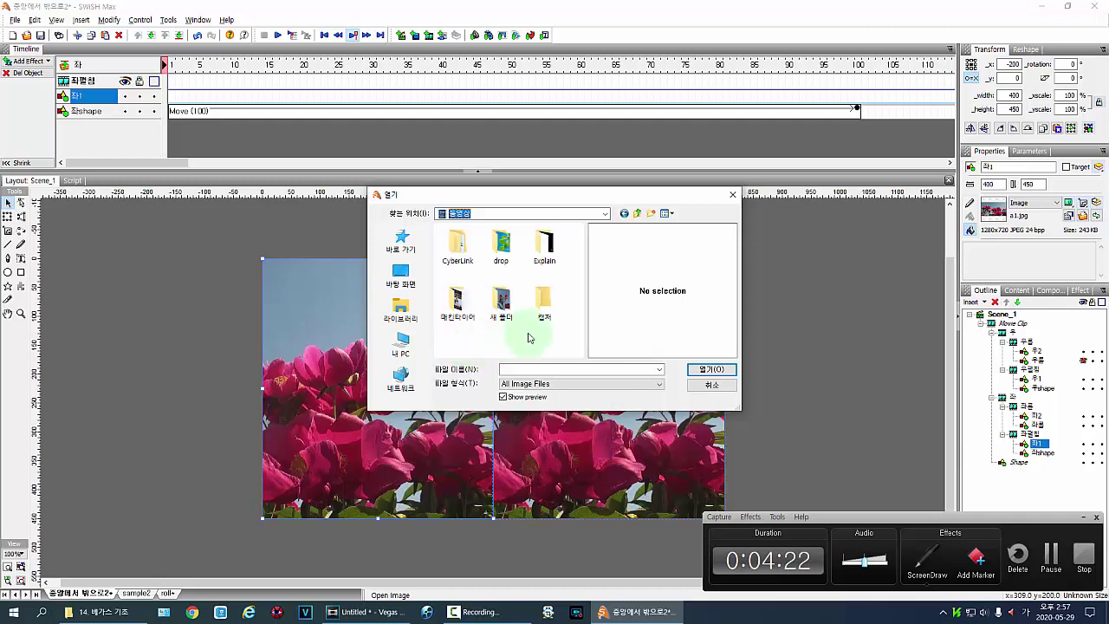
double_click(504, 303)
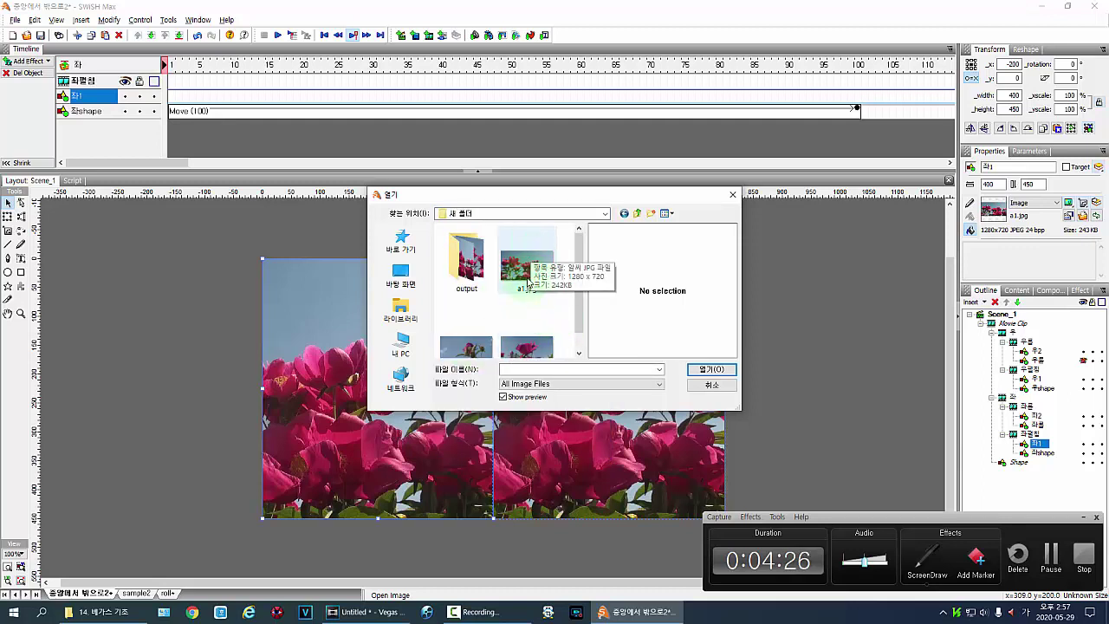
double_click(469, 272)
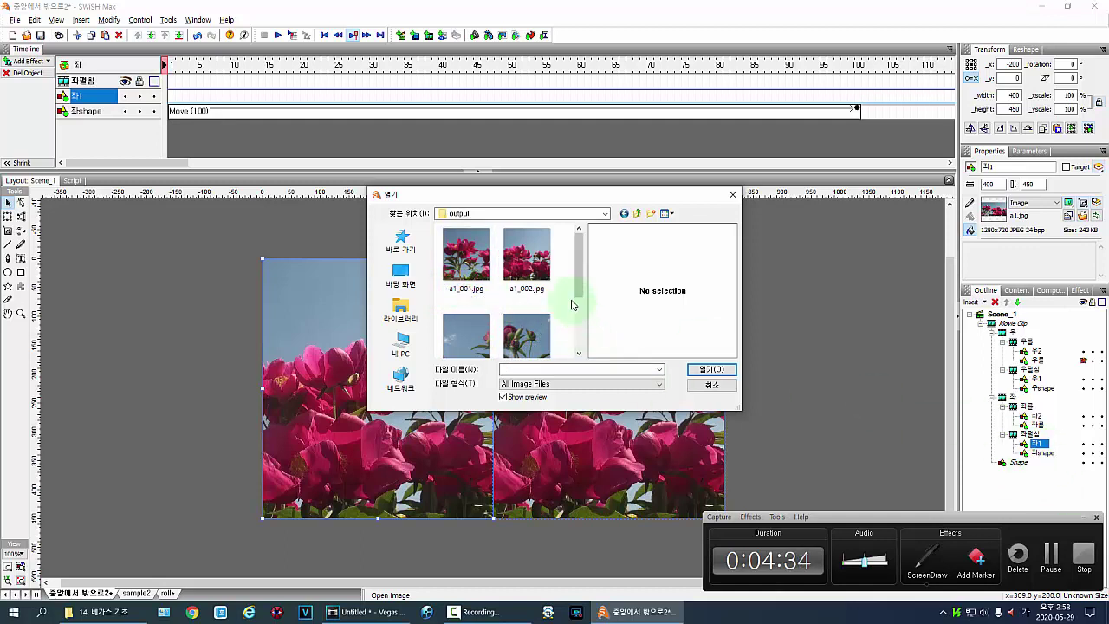
click(465, 267)
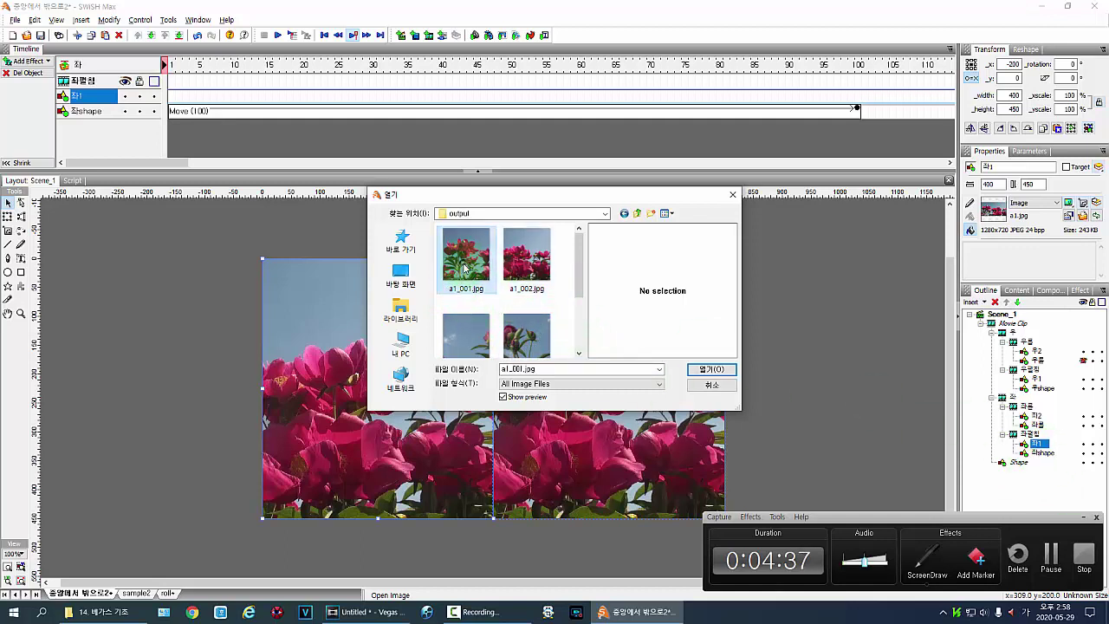
click(719, 372)
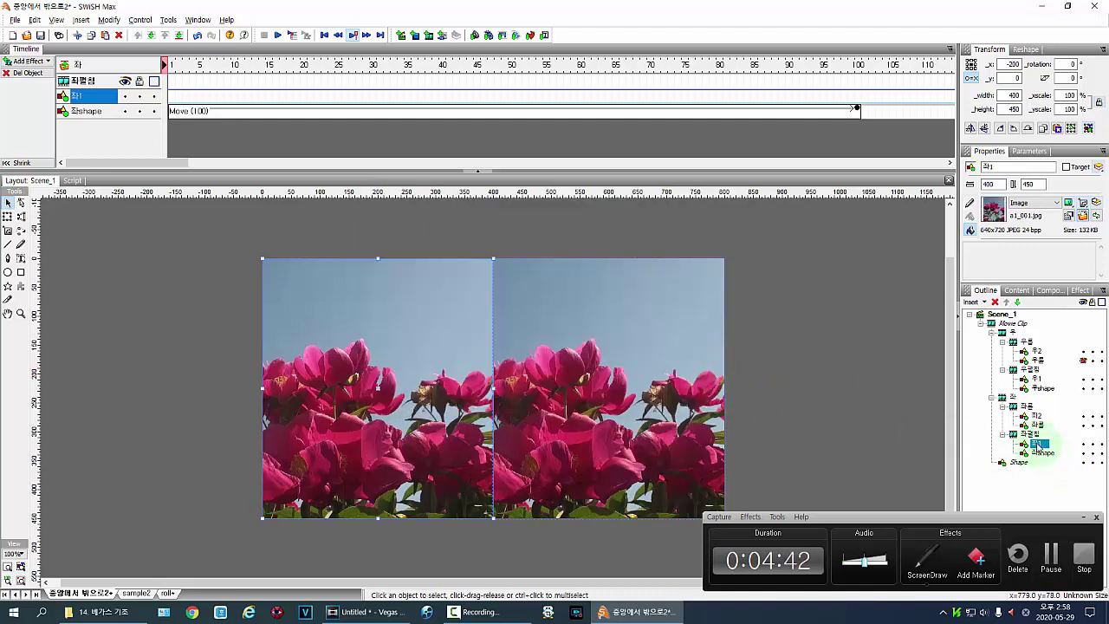
click(1084, 204)
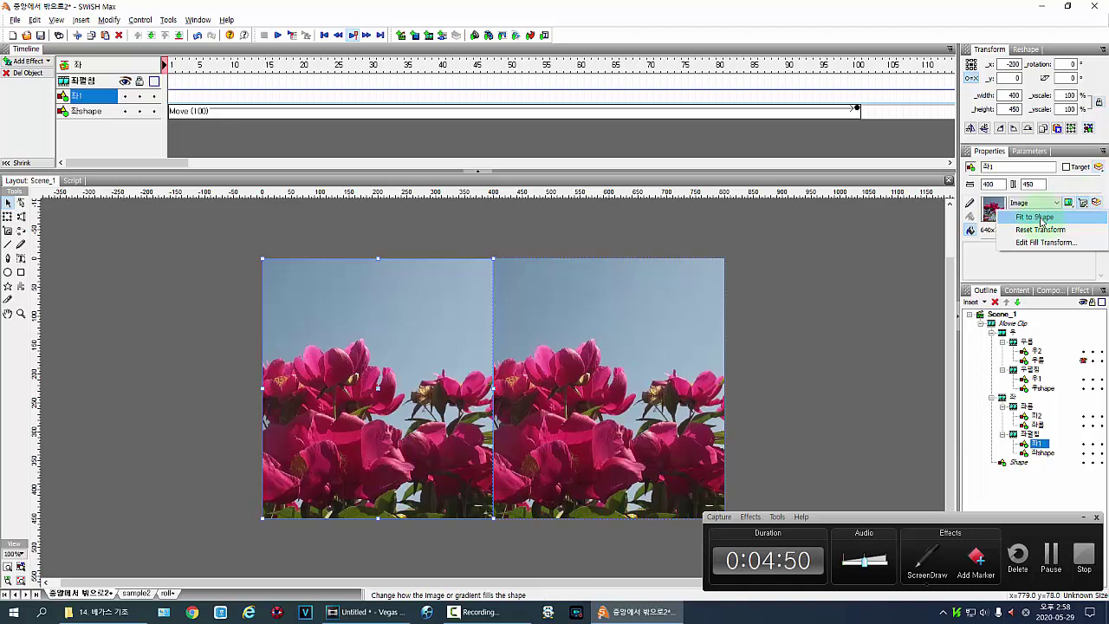
click(1041, 217)
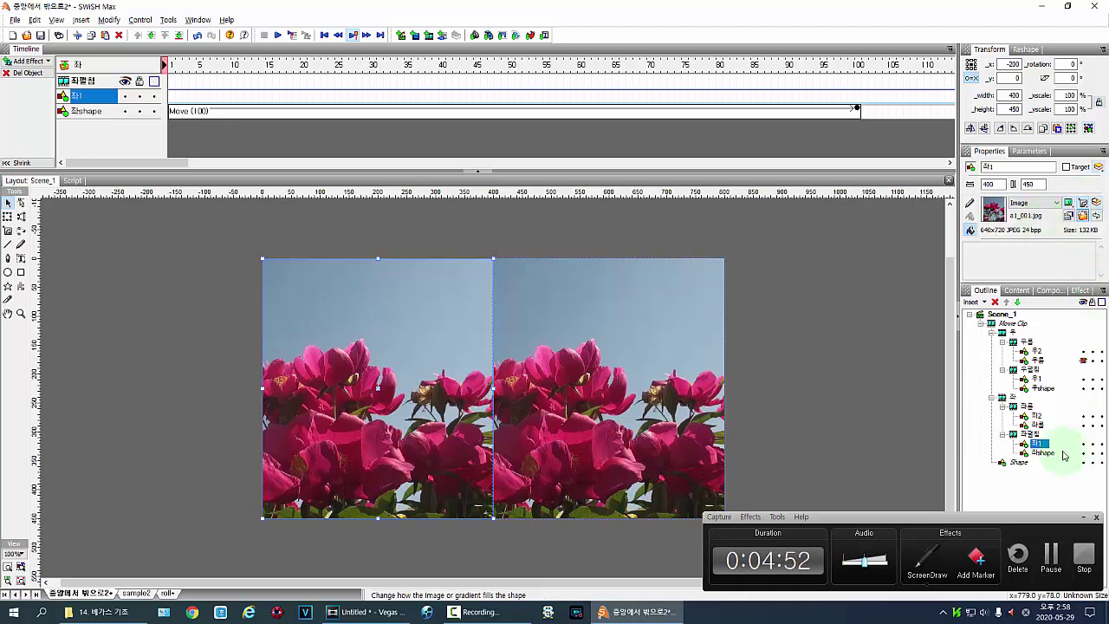
Replace the 좌2 shape's image with a1_001.jpg from the output folder.
click(1038, 417)
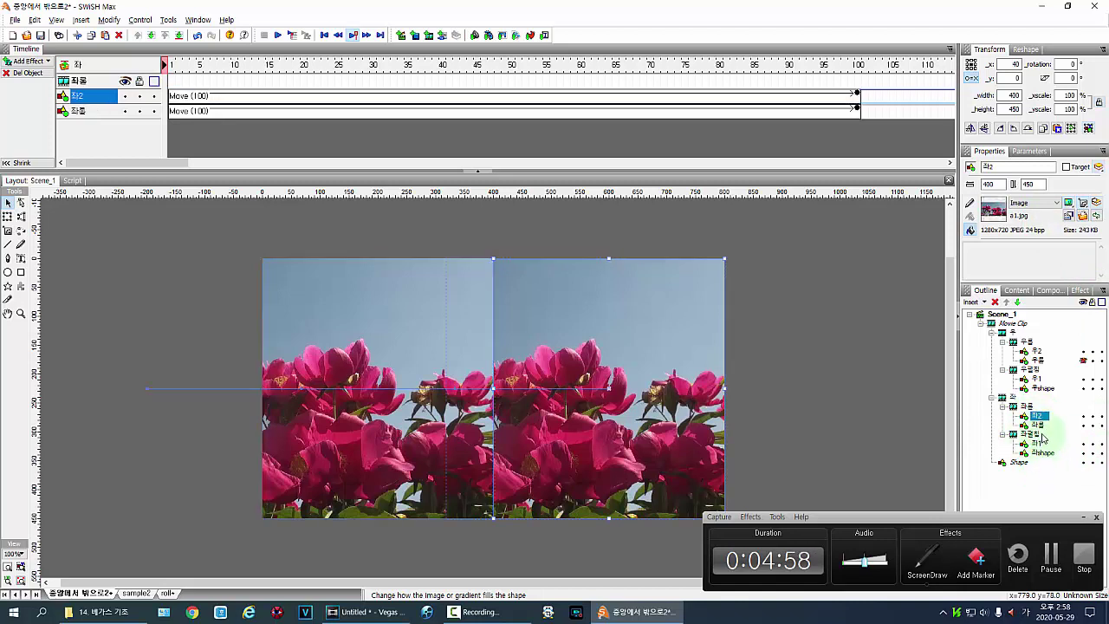
click(1083, 217)
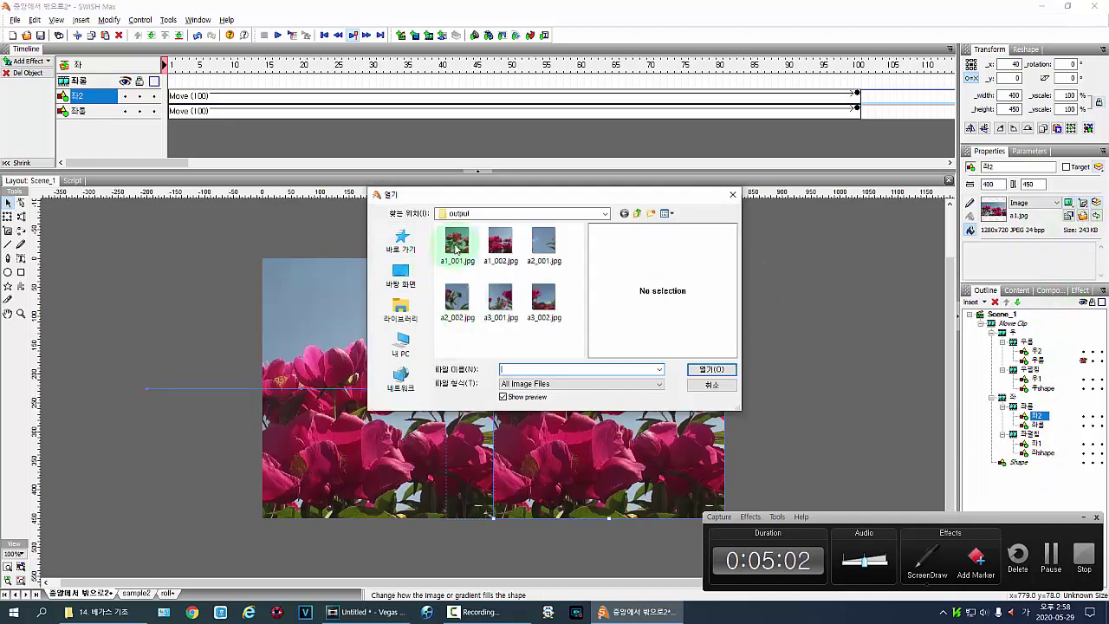
click(457, 242)
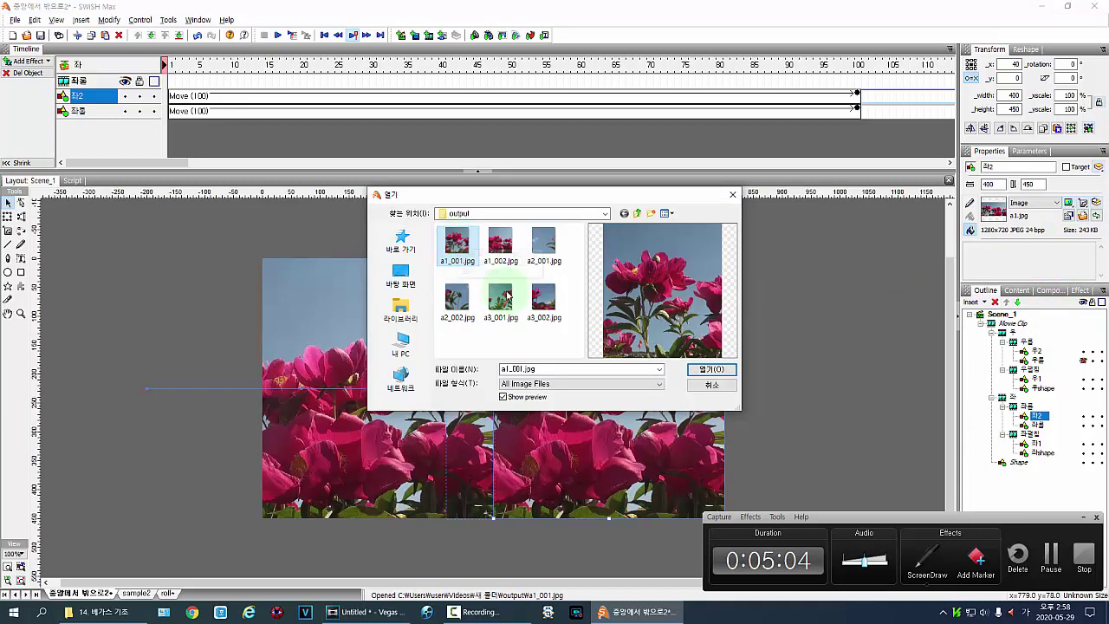
click(712, 373)
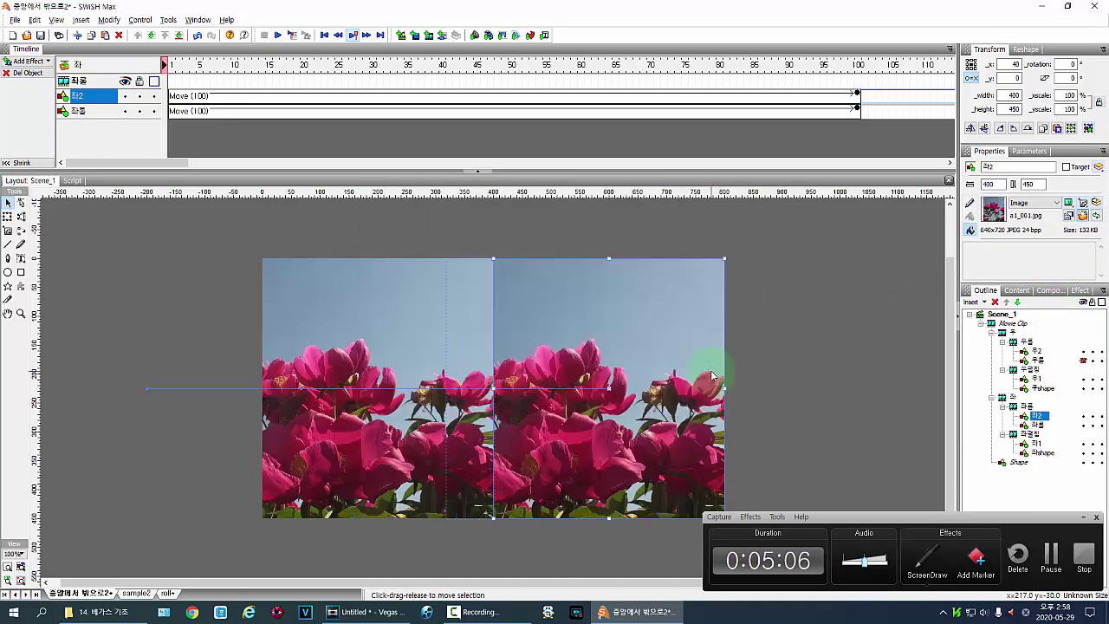
Replace the 우1 shape's image with a1_002.jpg from the output folder and fit it to the shape.
click(1038, 379)
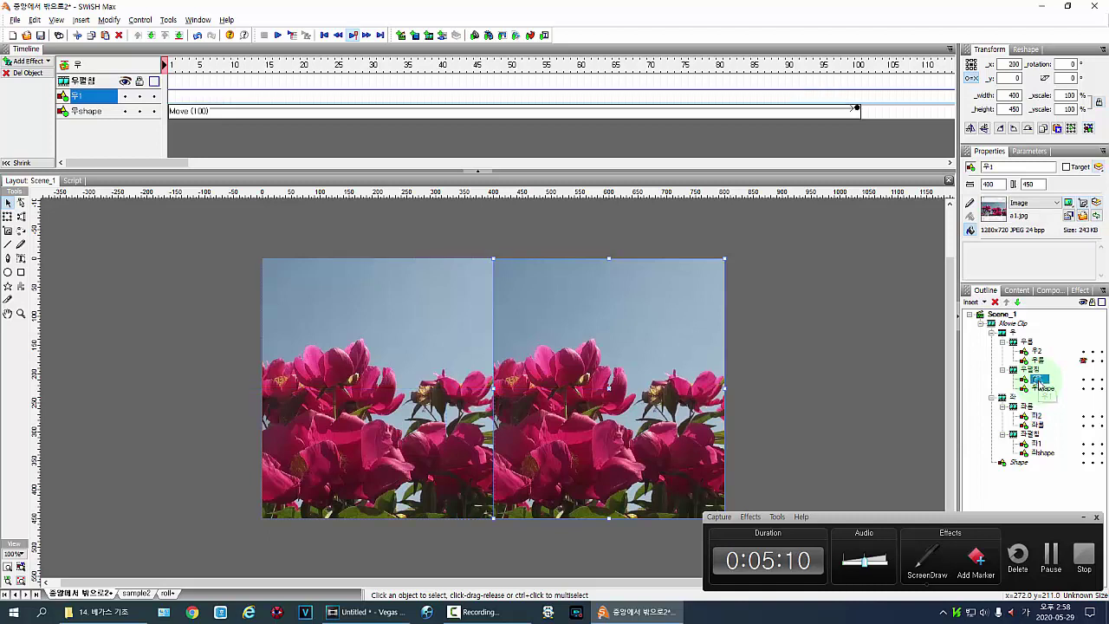
click(1084, 217)
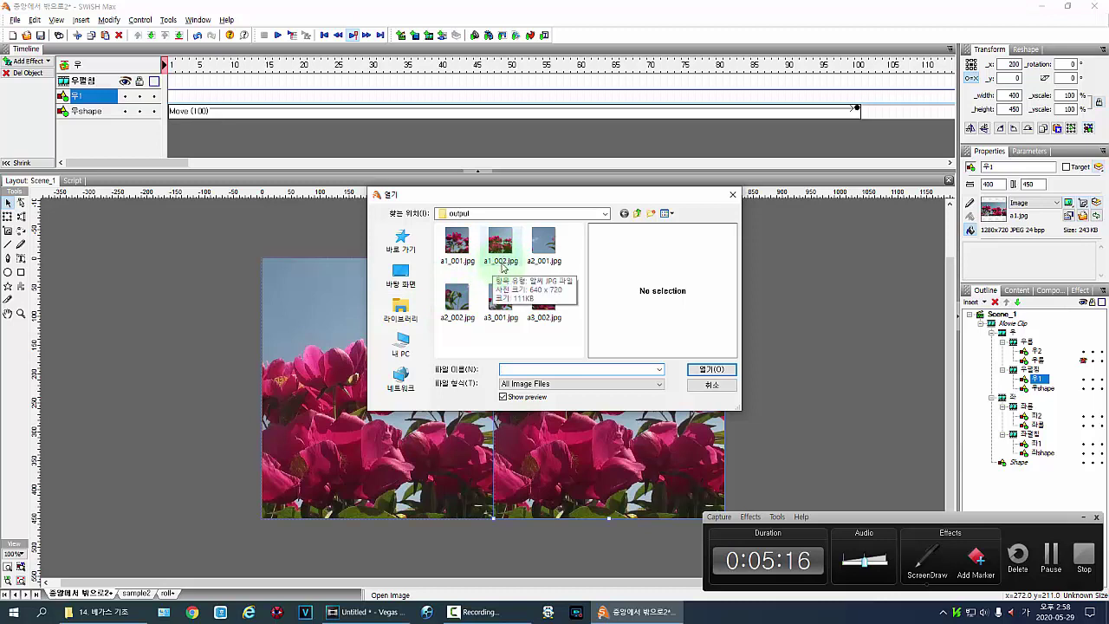
click(500, 247)
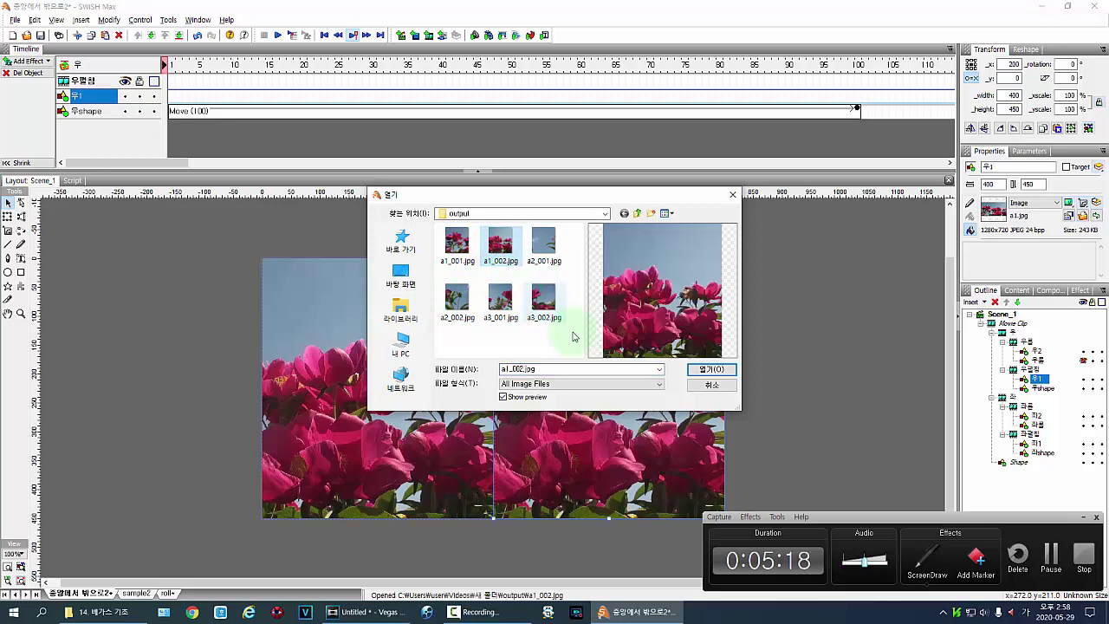
click(712, 369)
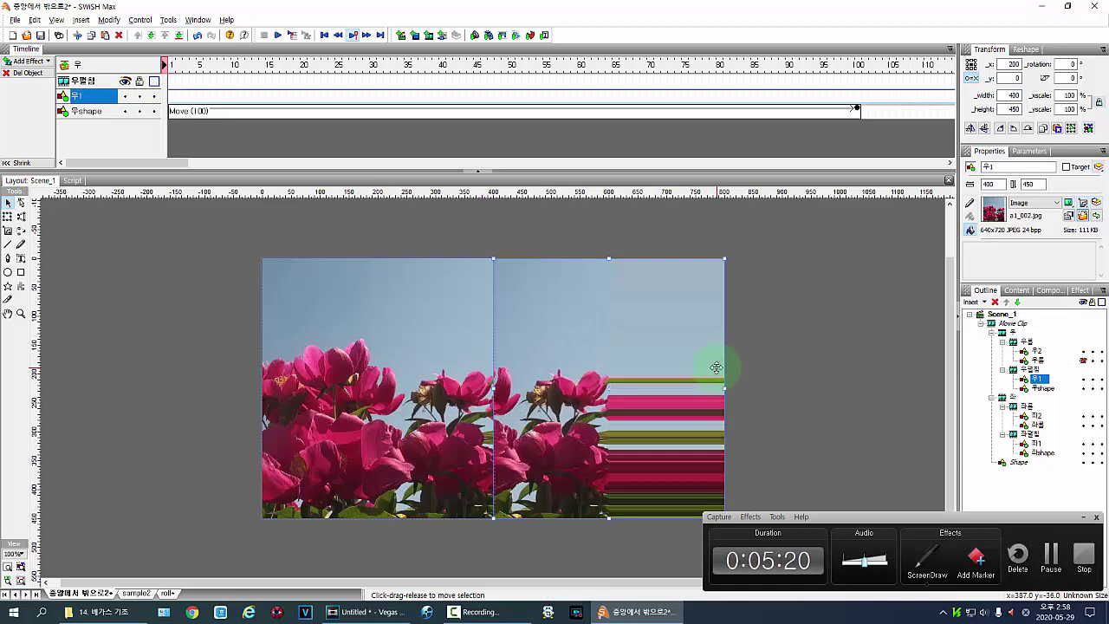
click(1083, 204)
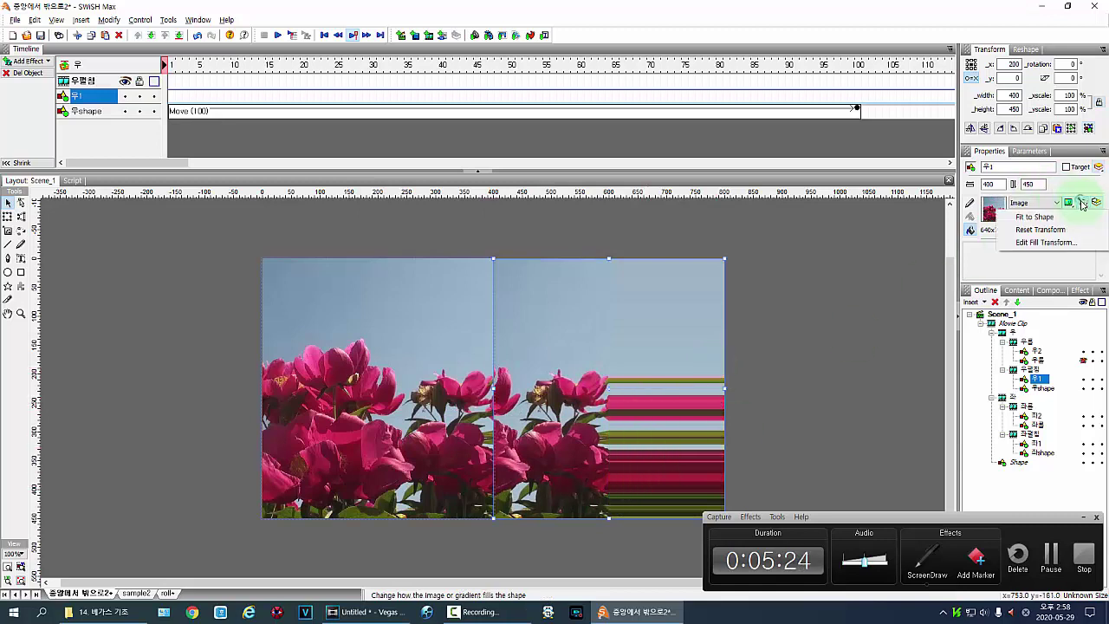
click(1039, 219)
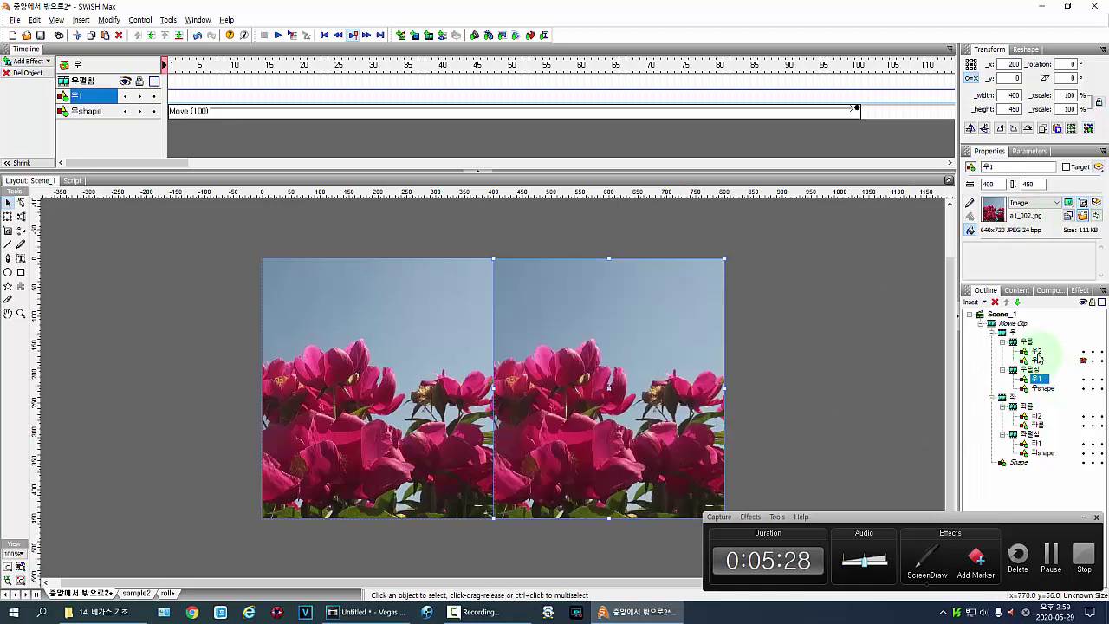
Replace the 우2 shape's image with a1_002.jpg from the output folder and fit it to the shape.
click(1037, 352)
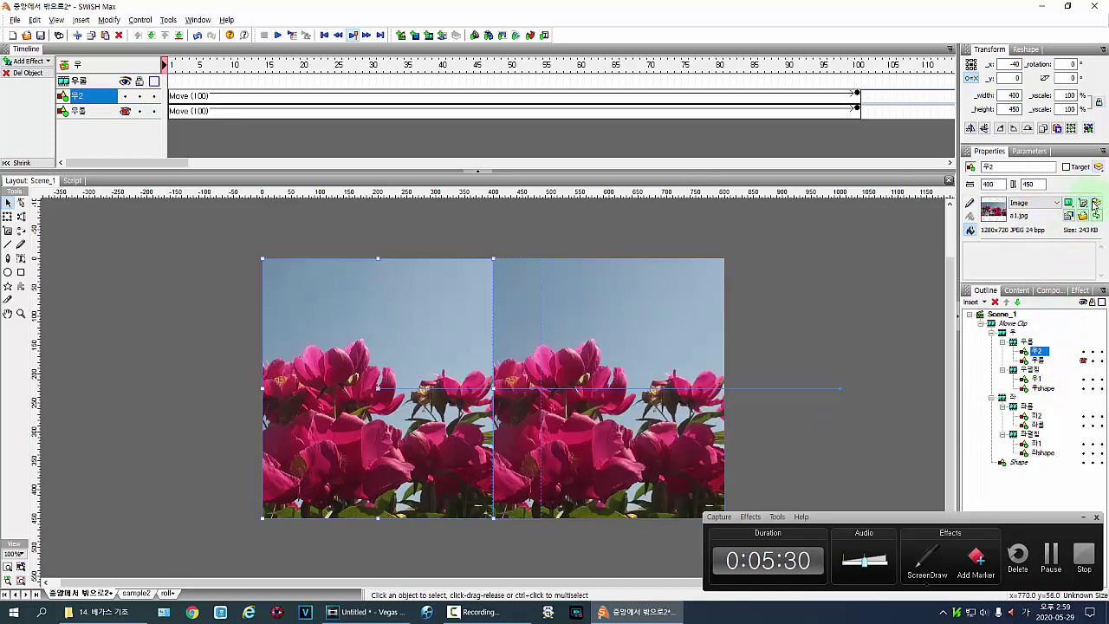
click(1083, 217)
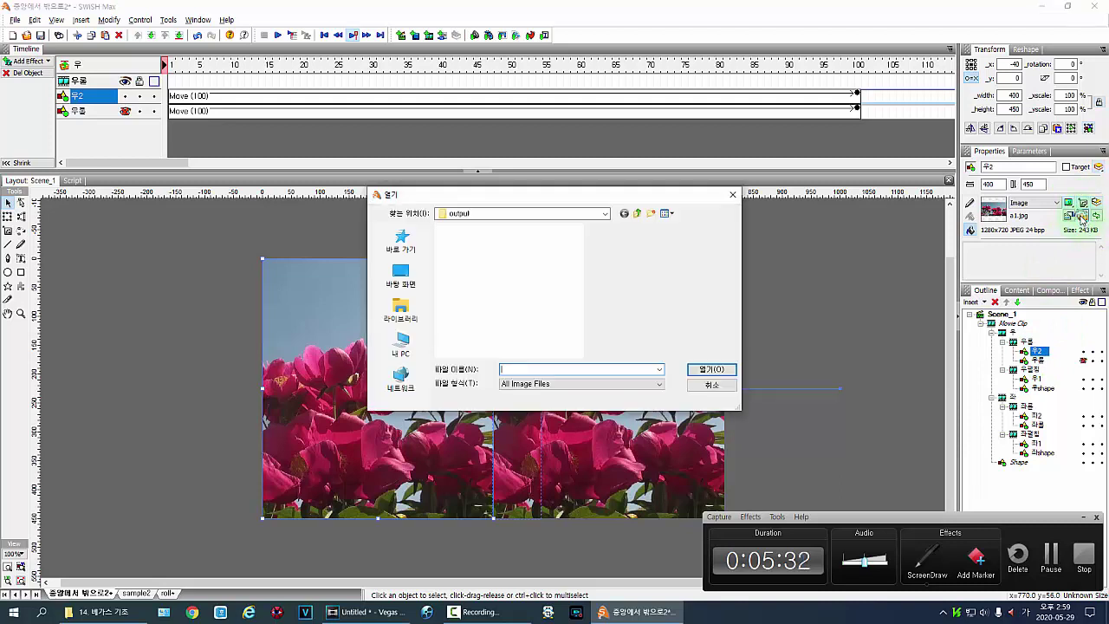
click(496, 247)
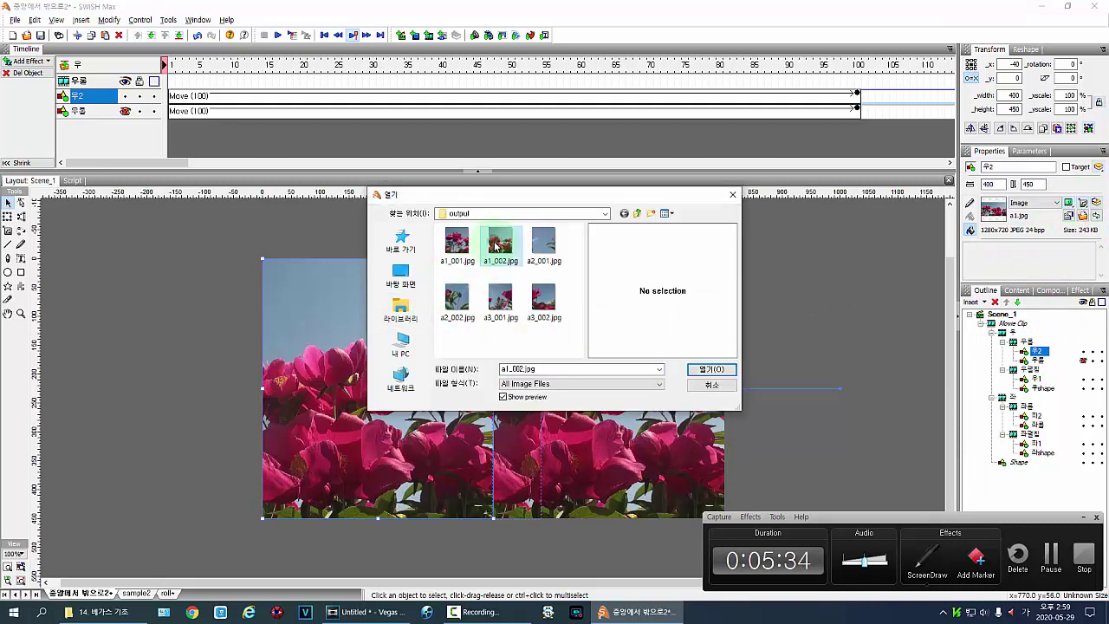
click(707, 374)
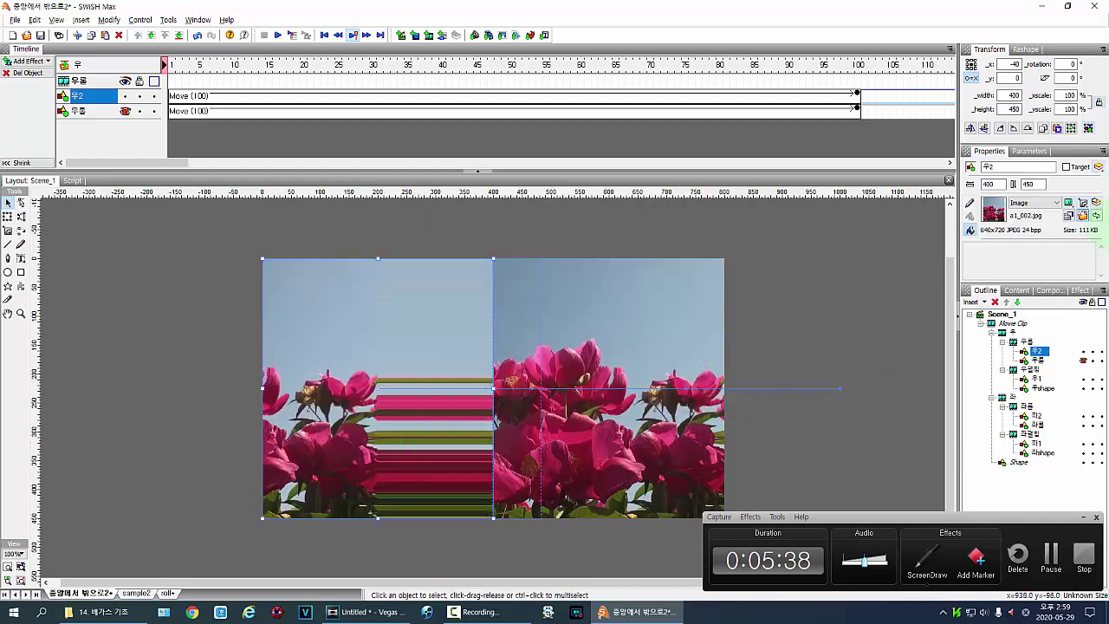
click(1083, 203)
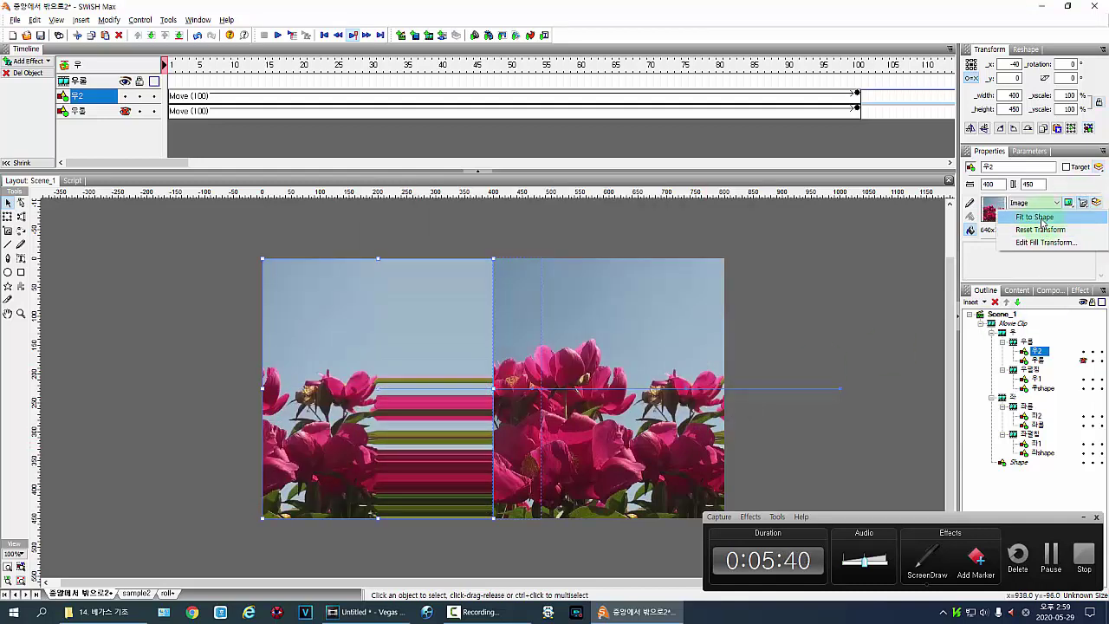
click(1044, 224)
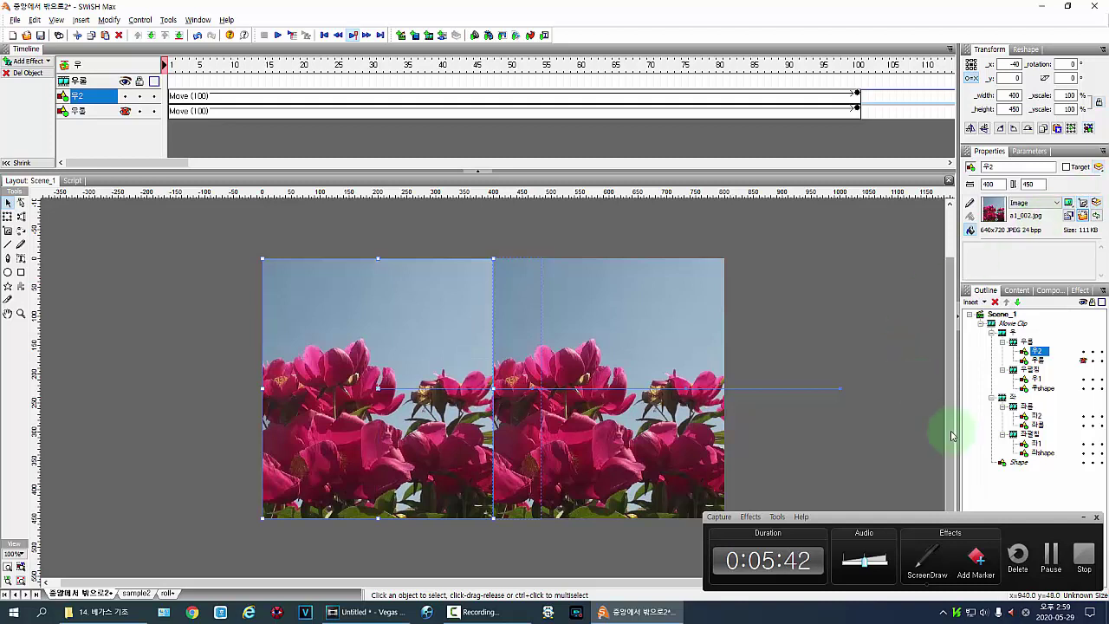
Preview the roll animation with the replaced half images and stop the playback.
click(277, 36)
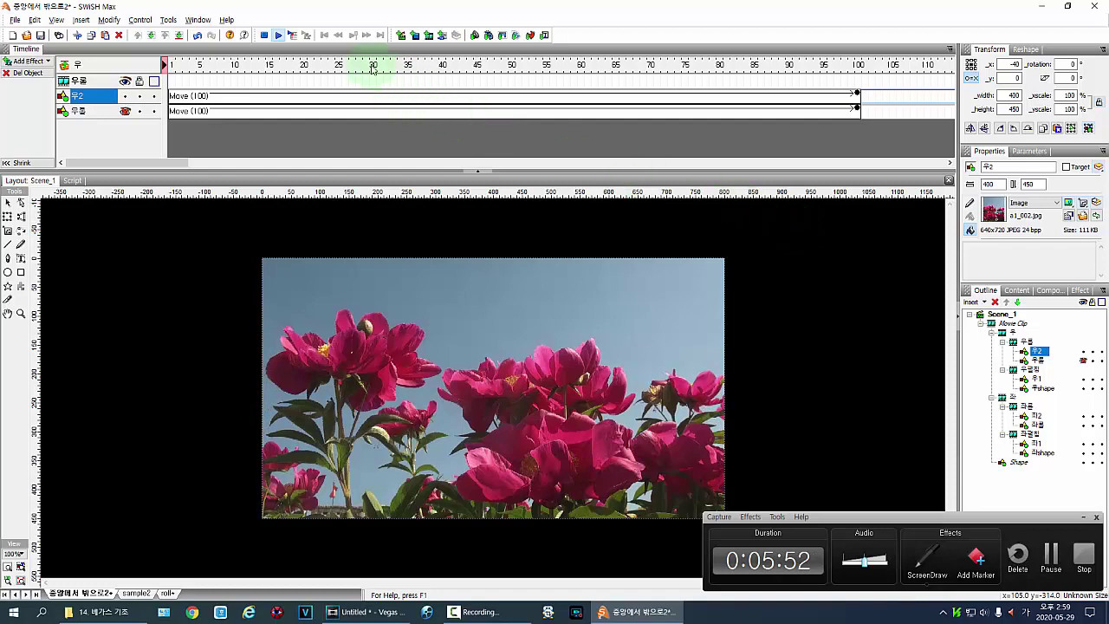
click(265, 35)
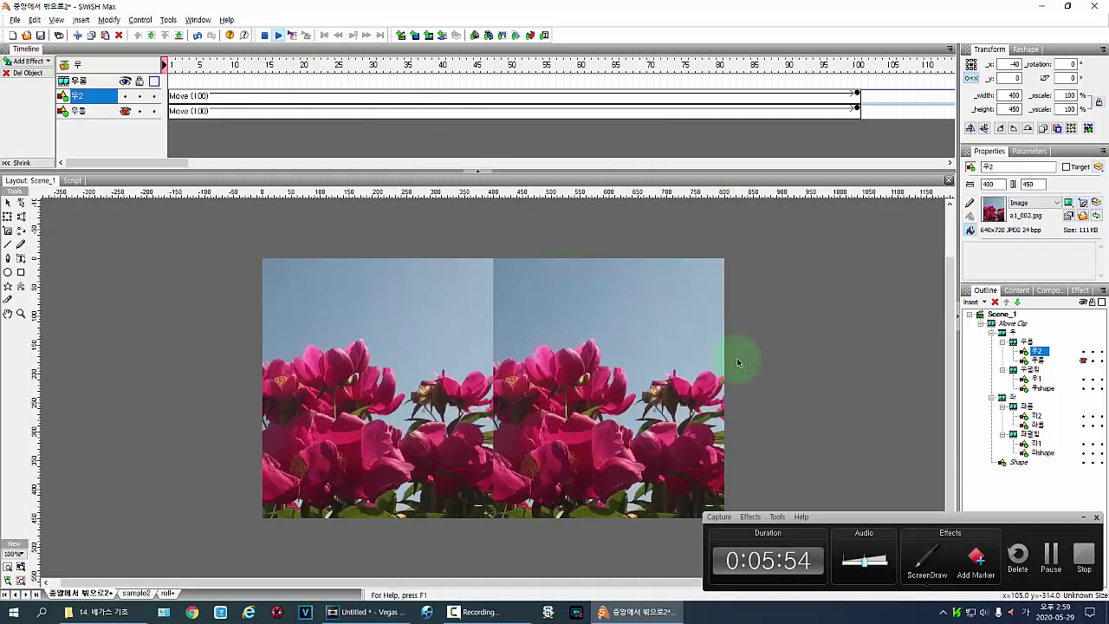
drag(872, 522, 893, 534)
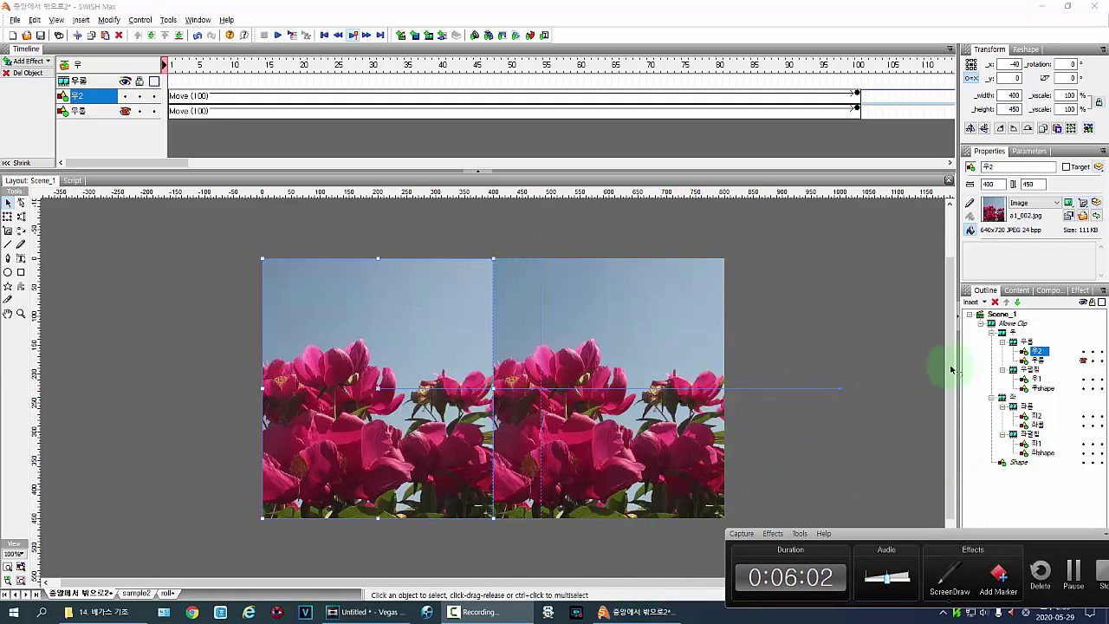
Select Scene_1, open the CyberLink screen recorder clear of the stage, and start recording the movie as it plays.
click(1002, 314)
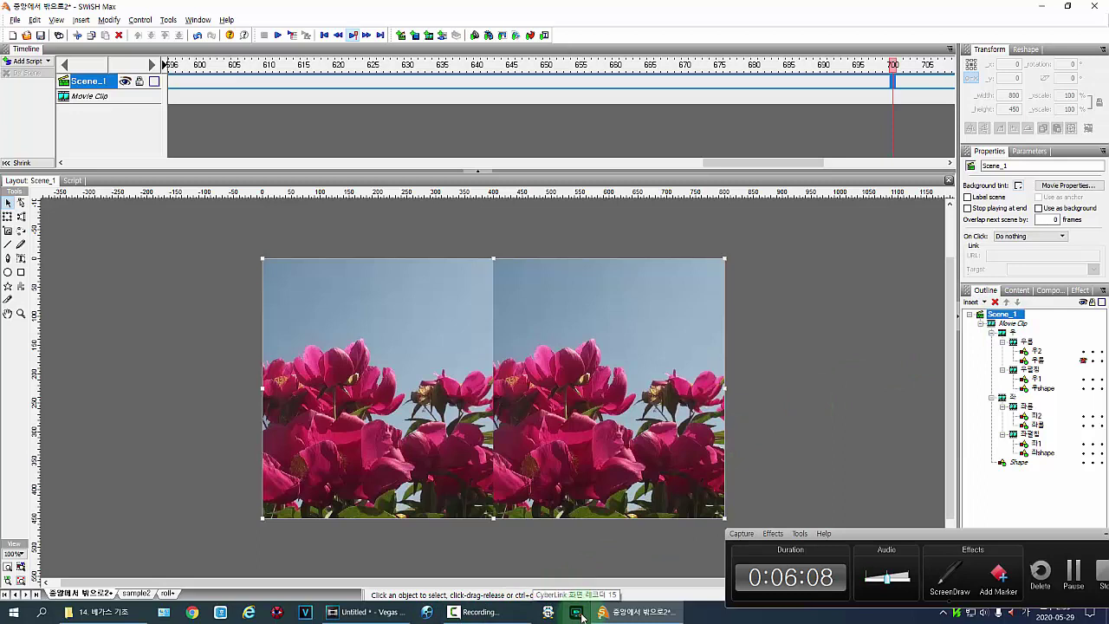
click(582, 616)
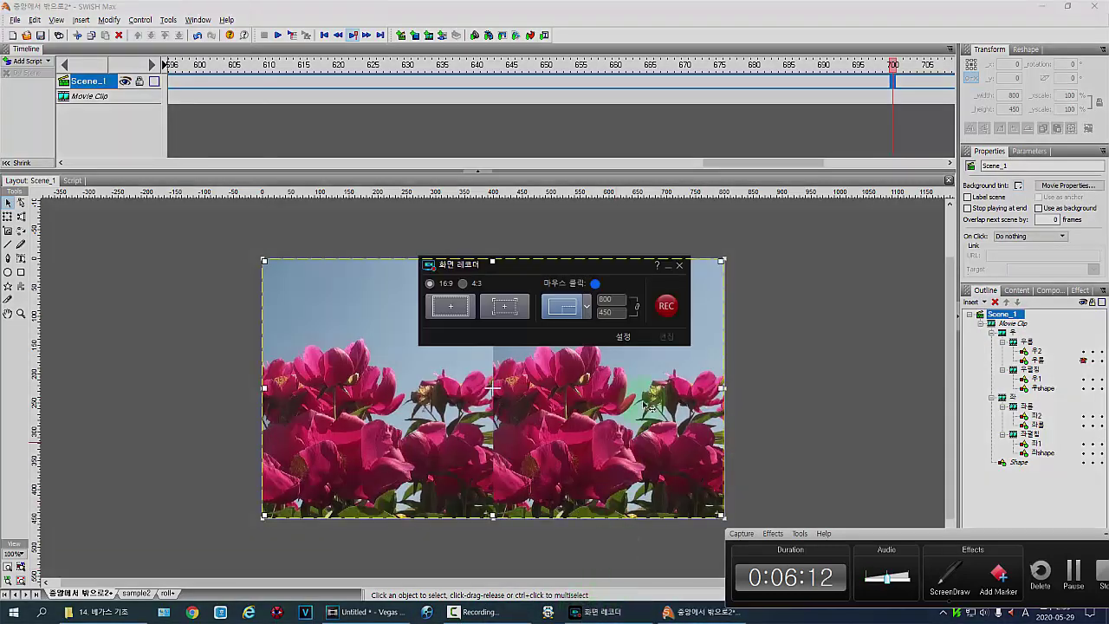
click(613, 272)
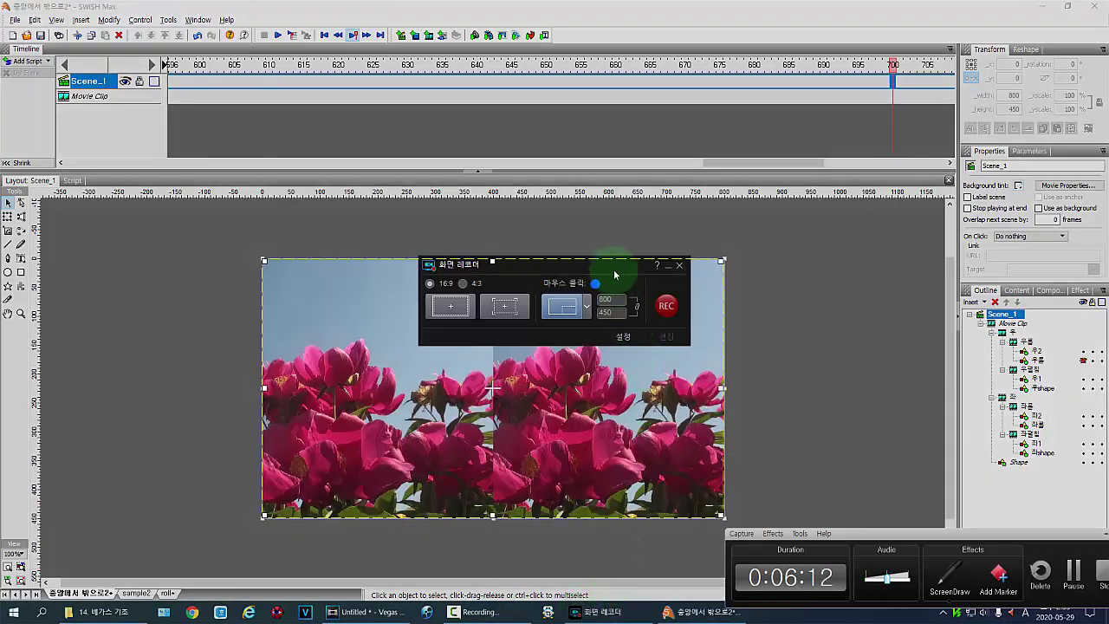
drag(613, 271, 1012, 280)
click(841, 357)
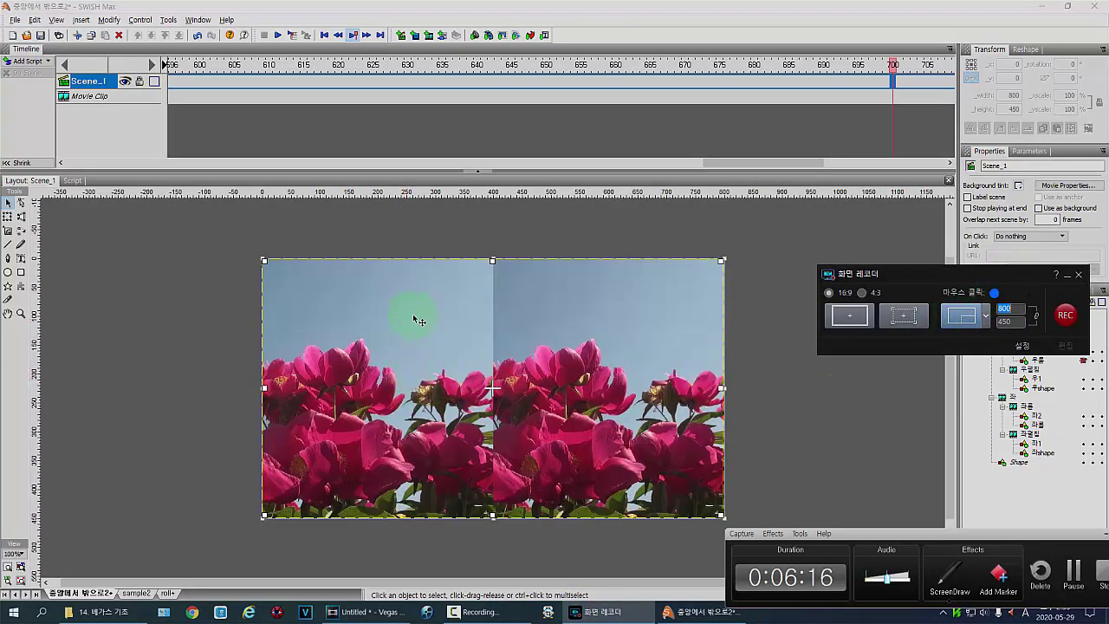
click(1067, 317)
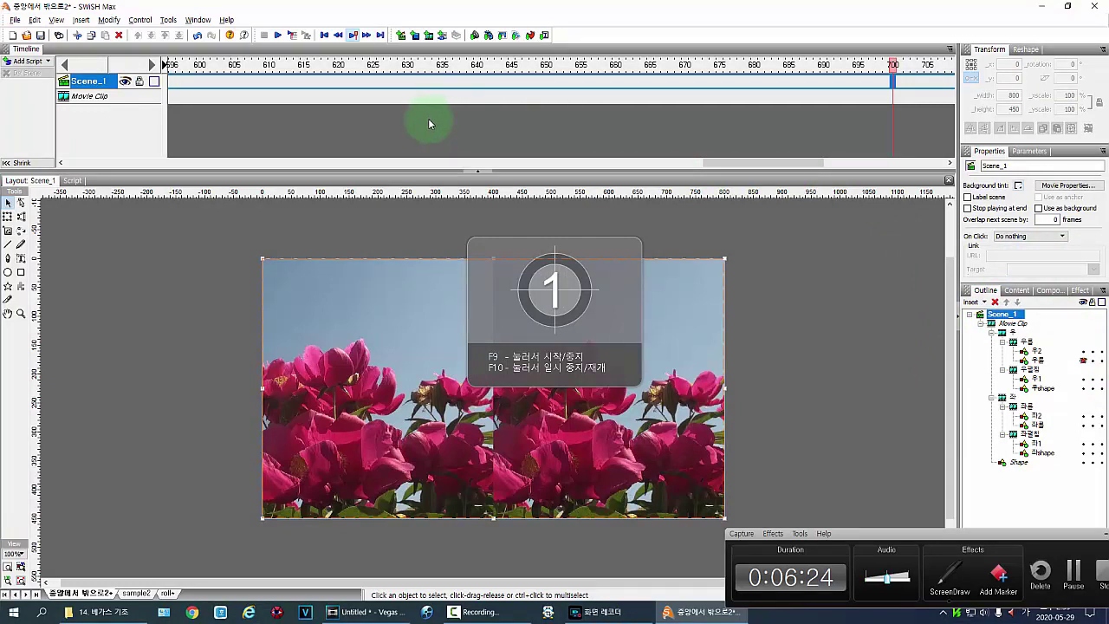
click(278, 35)
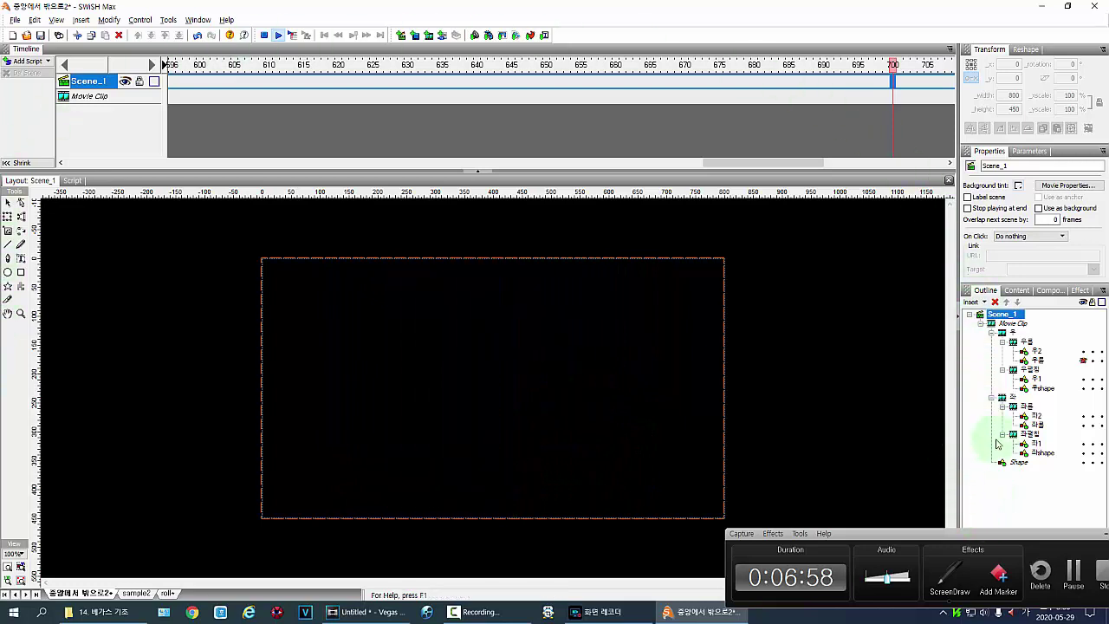
Stop the screen recording, close its output folder window, stop the movie's playback, and minimize the recorder.
click(602, 612)
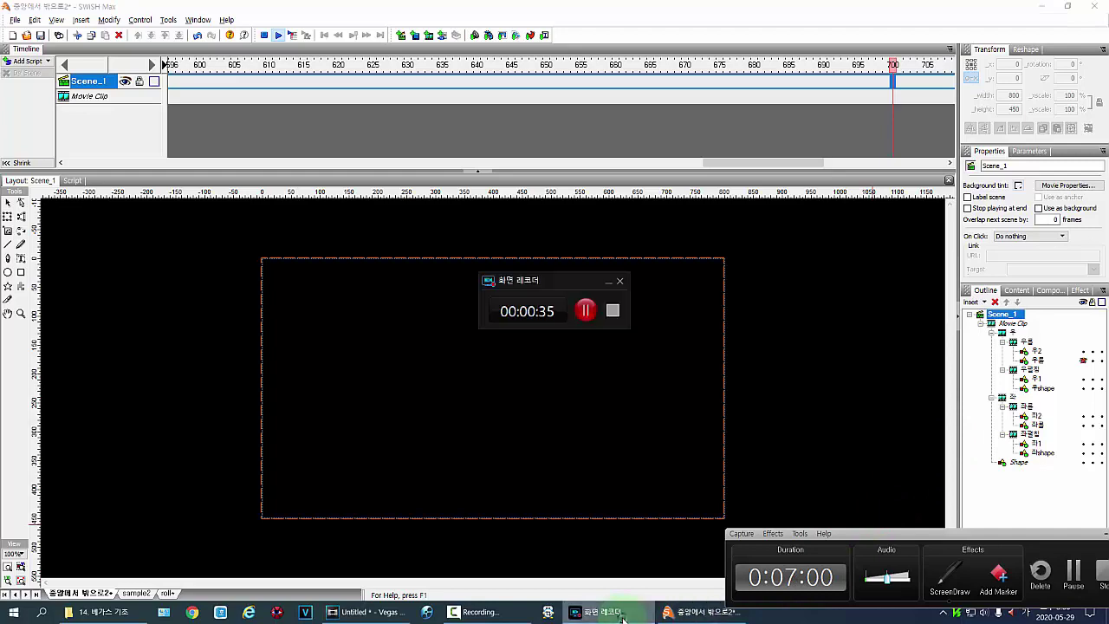
click(613, 313)
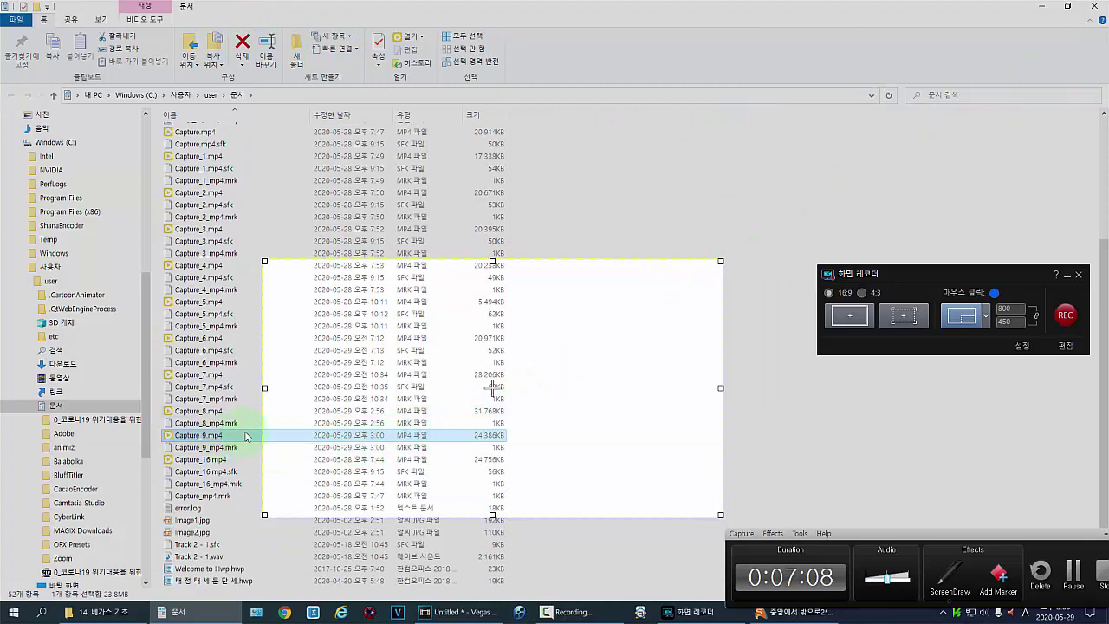
click(1095, 6)
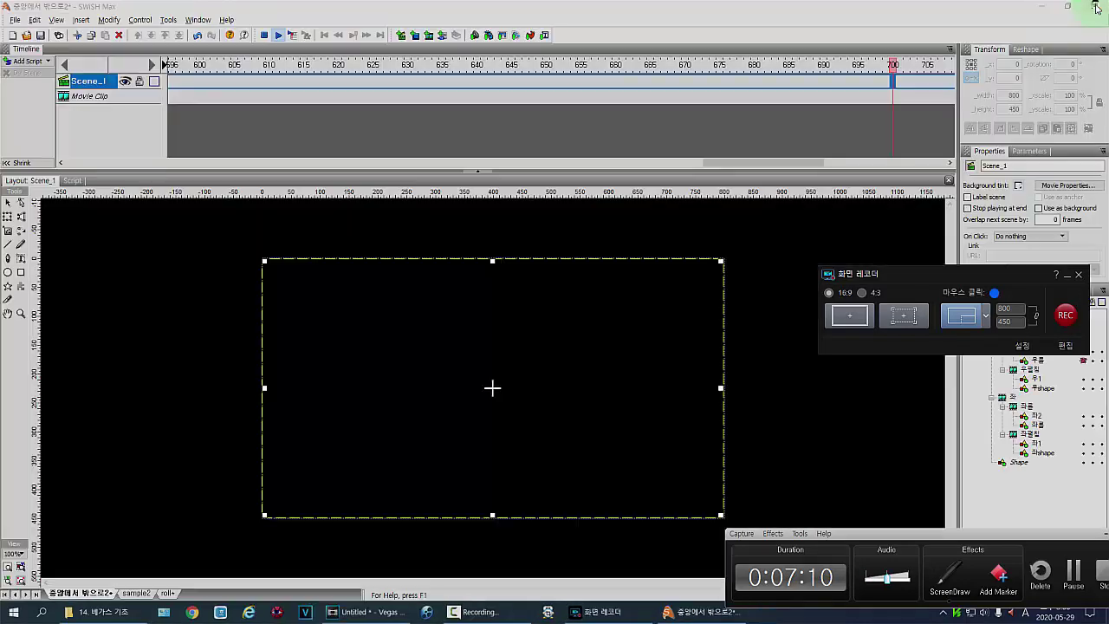
click(264, 37)
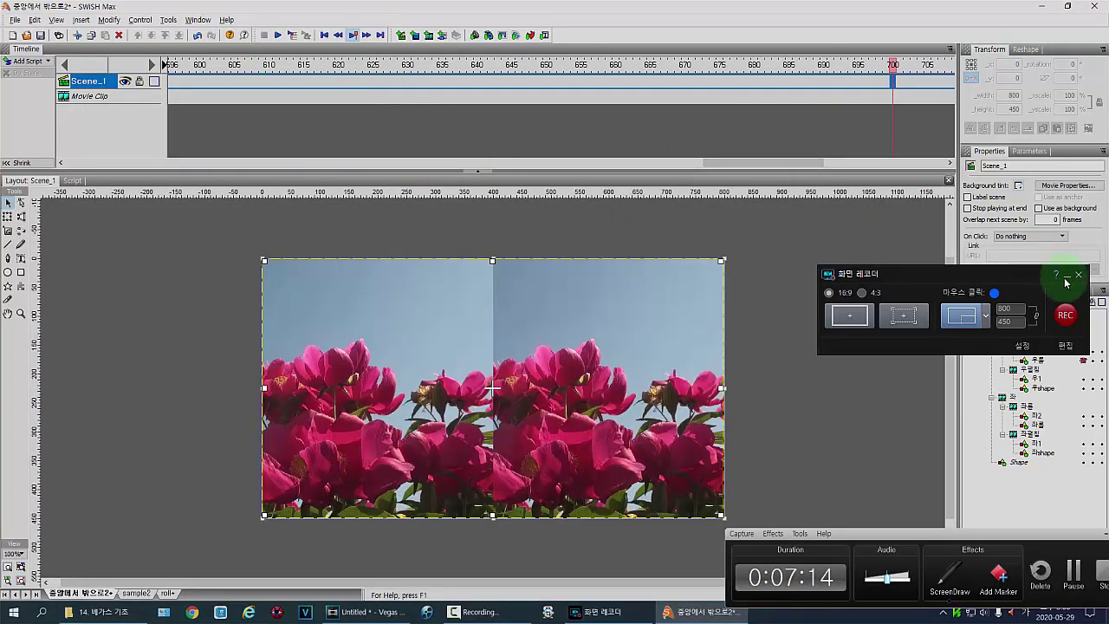
click(1068, 277)
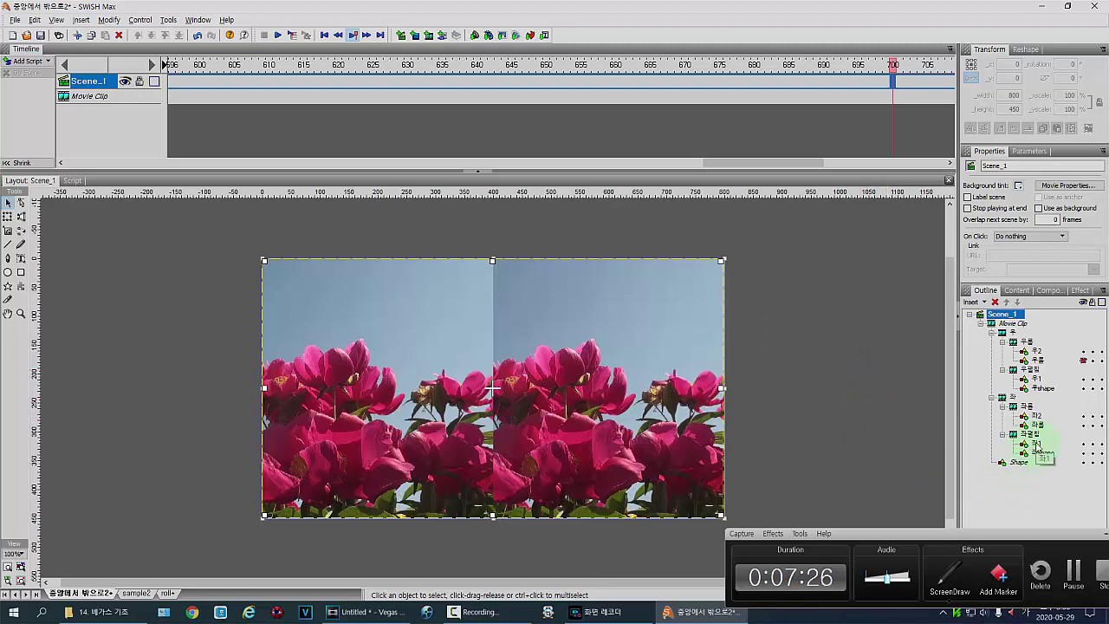
Replace the 좌1 shape's image with a2_001.jpg from the output folder and fit it to the shape.
click(1037, 444)
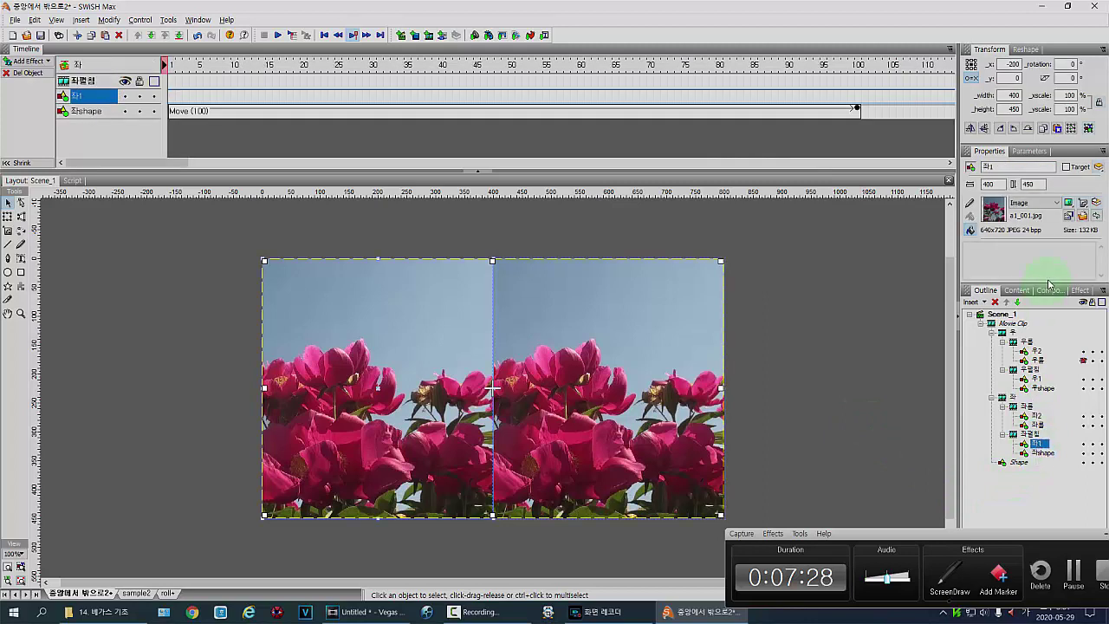
click(1082, 218)
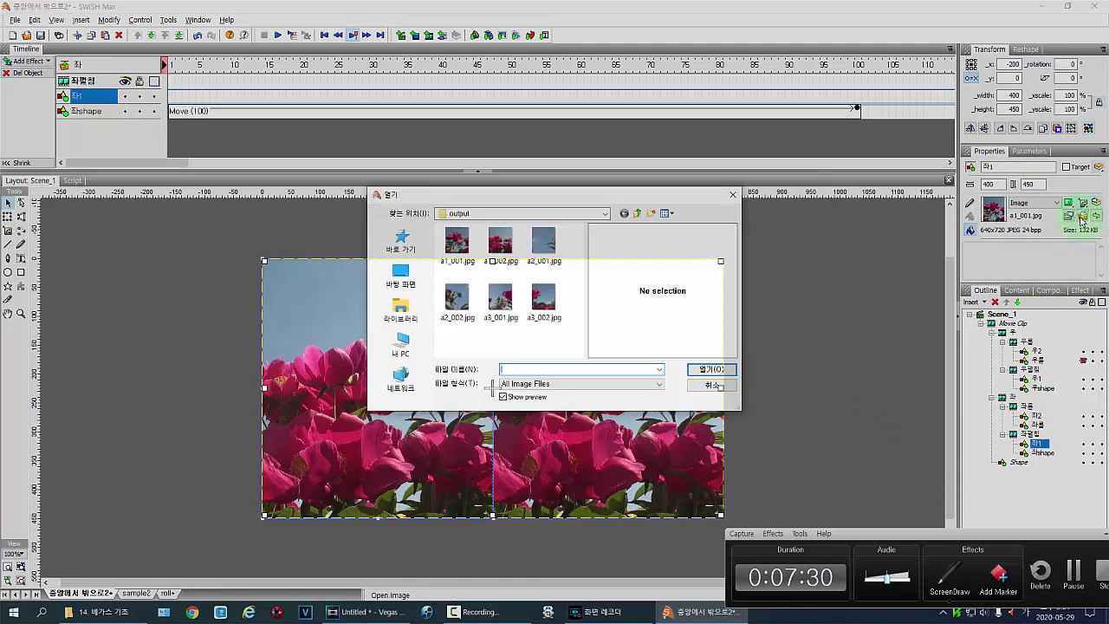
click(543, 247)
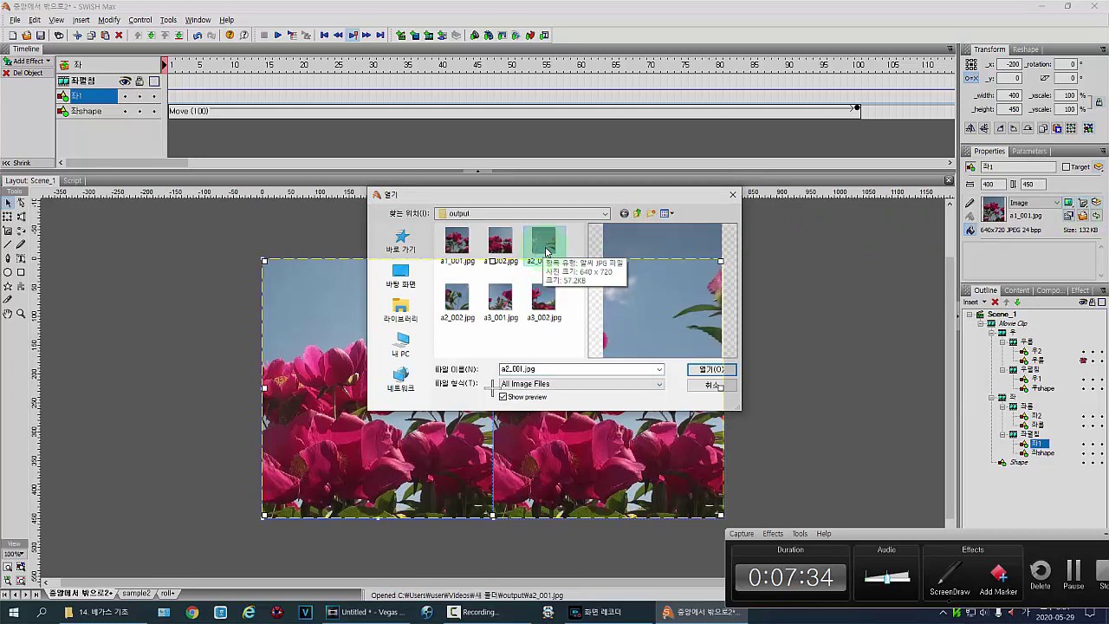
click(713, 371)
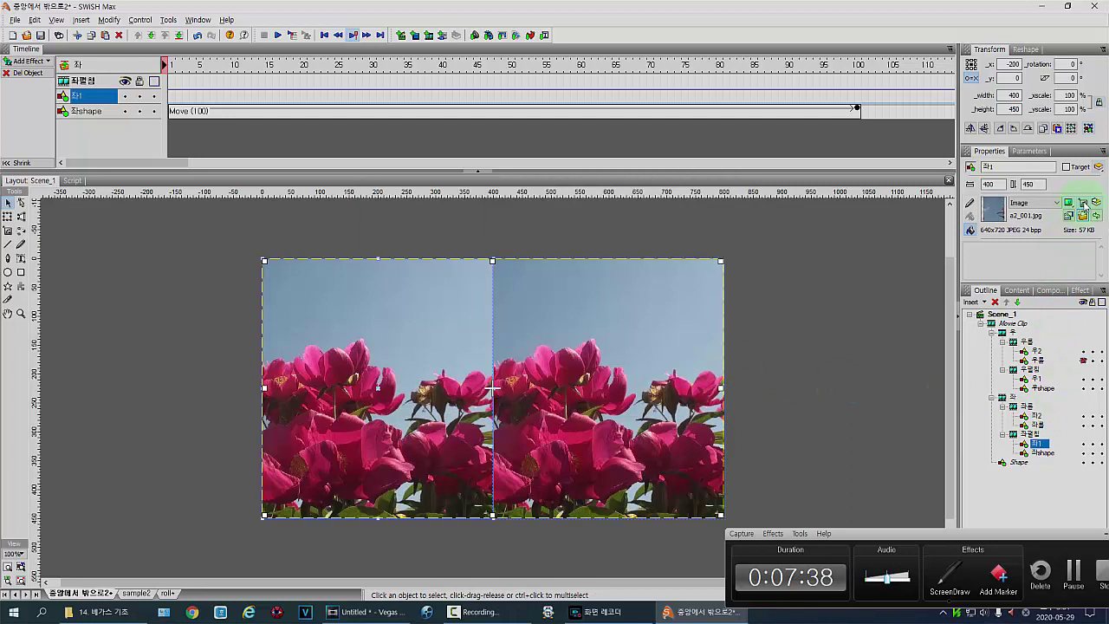
click(1083, 204)
click(1053, 222)
Replace the 좌2 shape's image with a2_001.jpg from the output folder and fit it to the shape.
click(1037, 417)
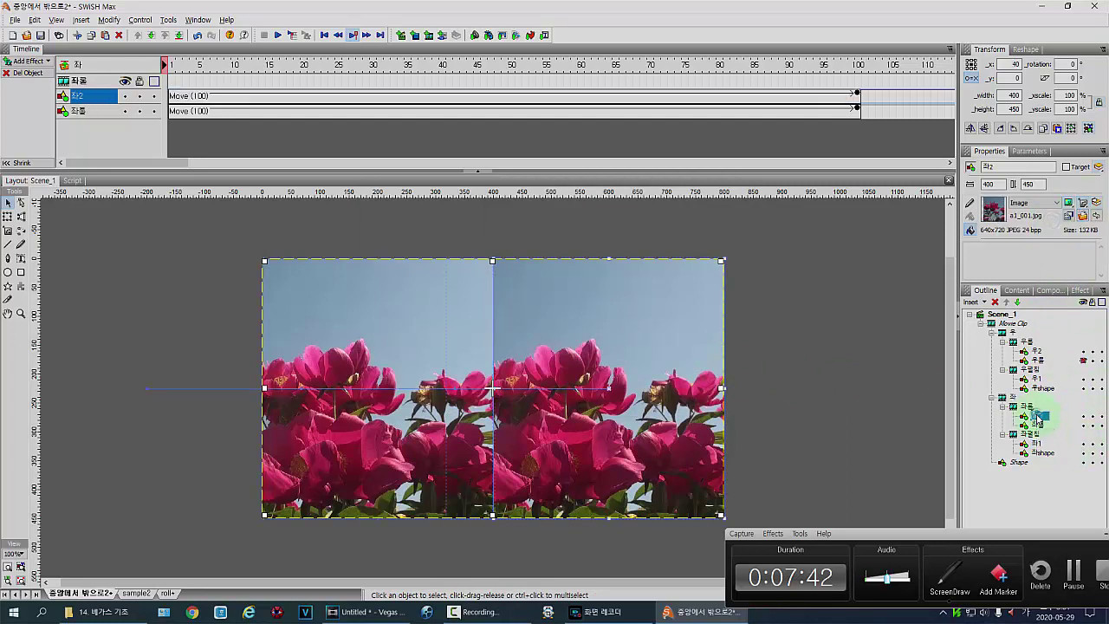
click(1085, 215)
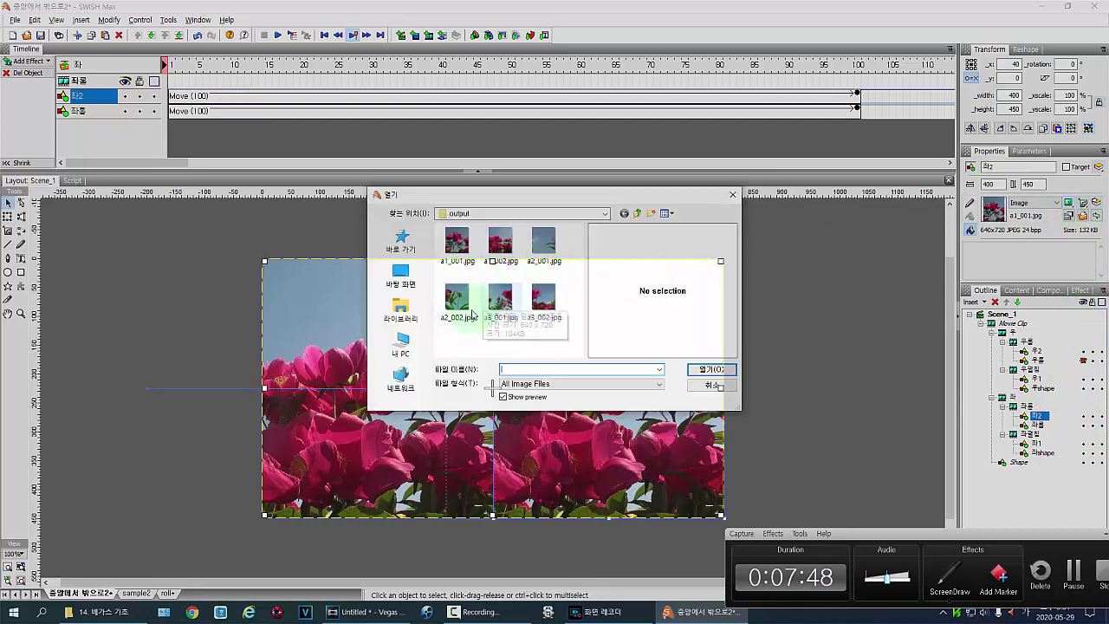
click(548, 251)
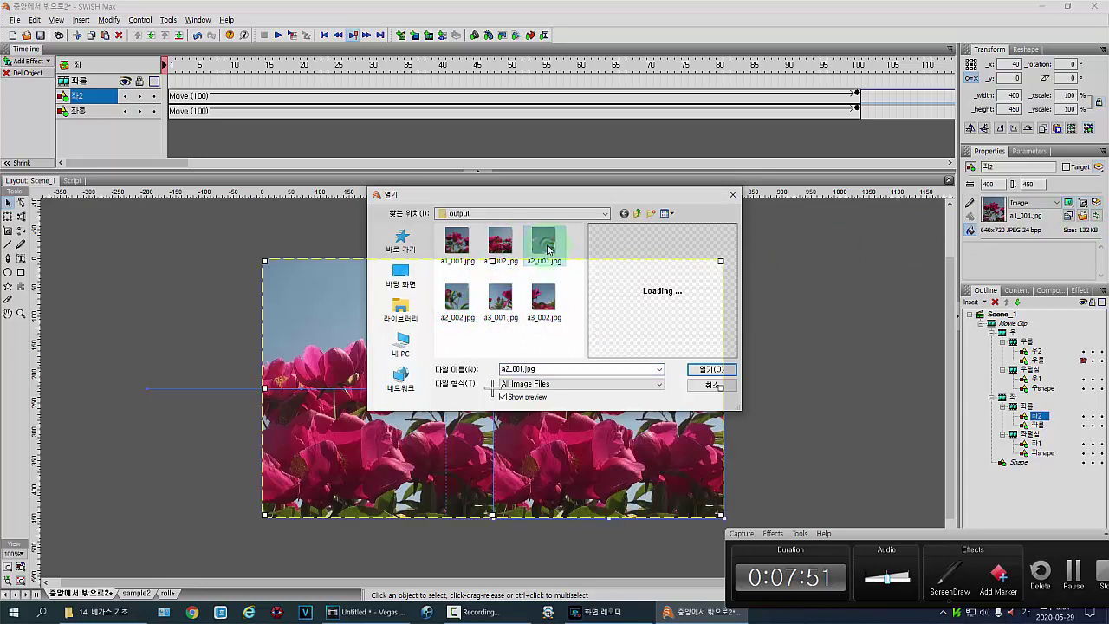
click(709, 370)
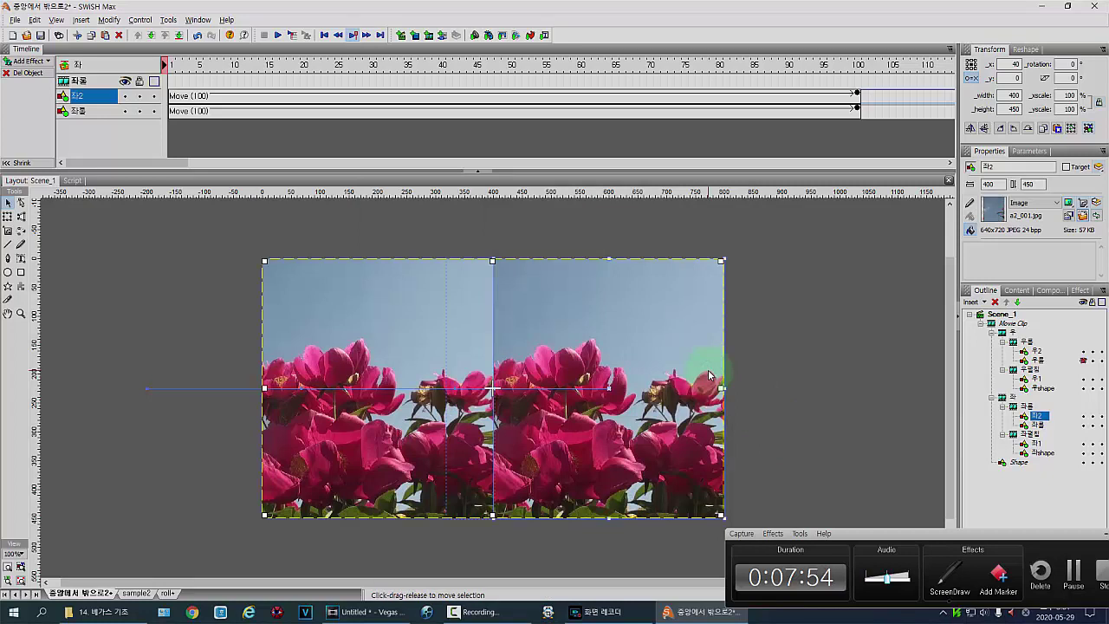
click(1083, 202)
click(1026, 218)
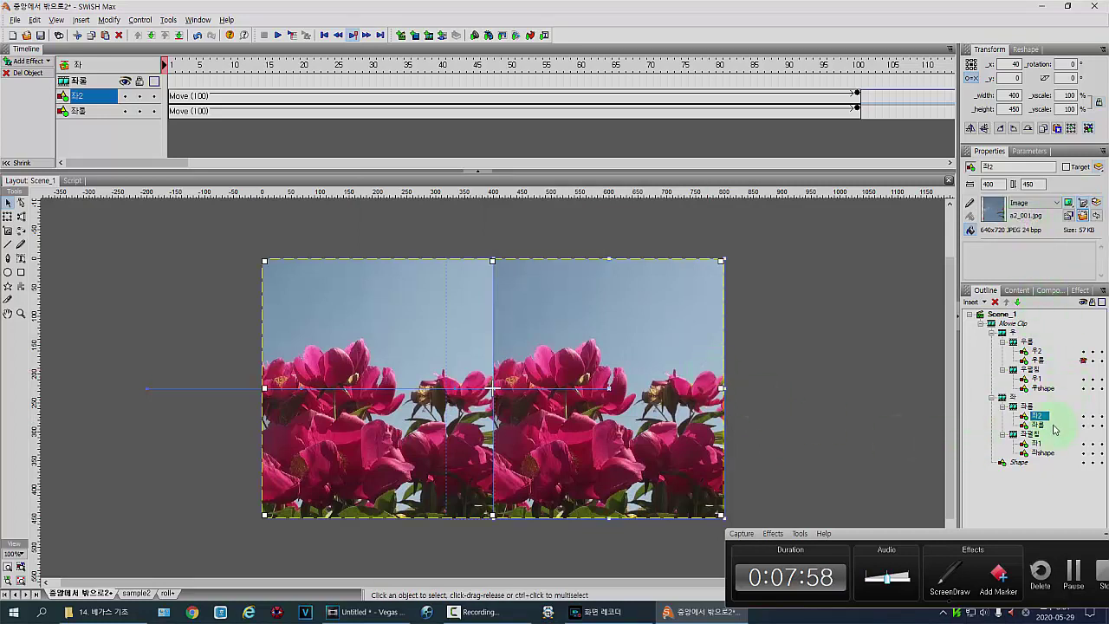
Replace the 우1 shape's image with a2_002.jpg from the output folder.
click(1037, 379)
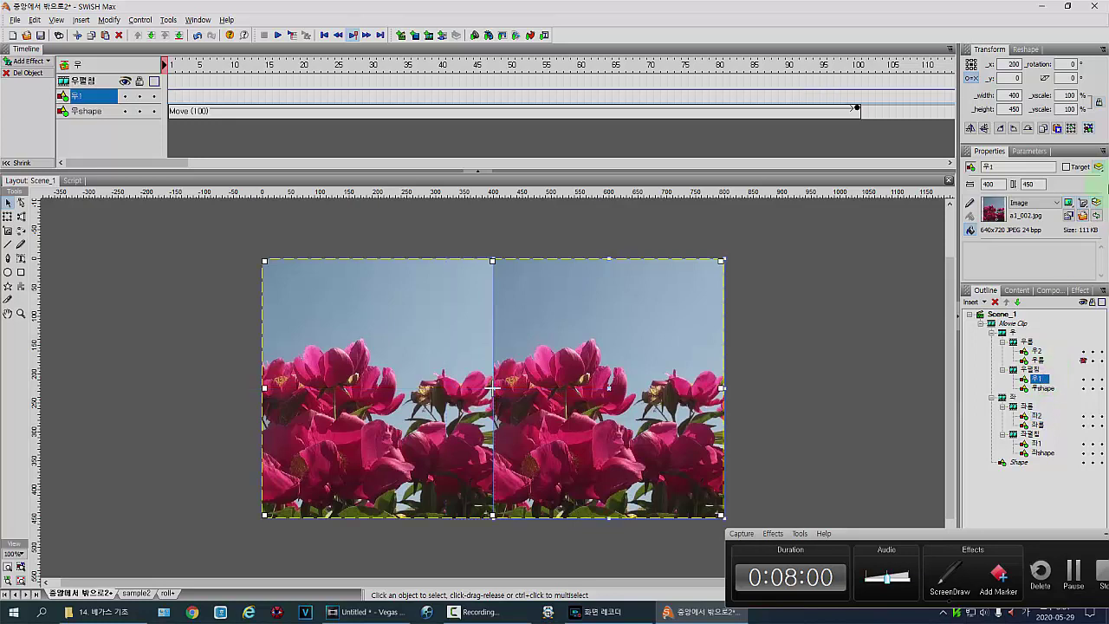
click(1083, 216)
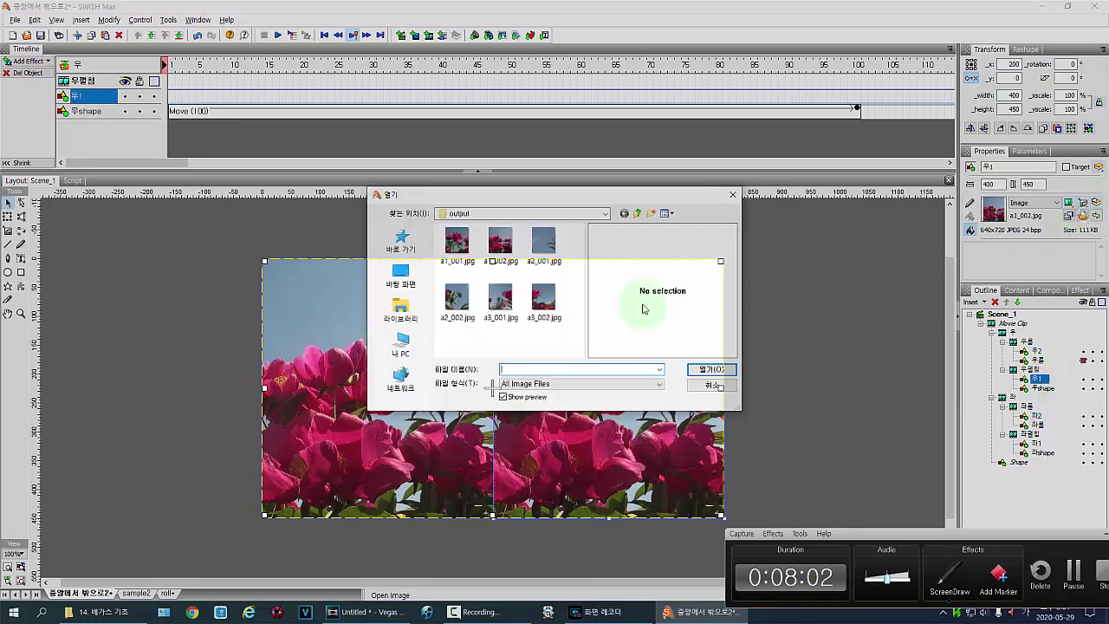
click(455, 305)
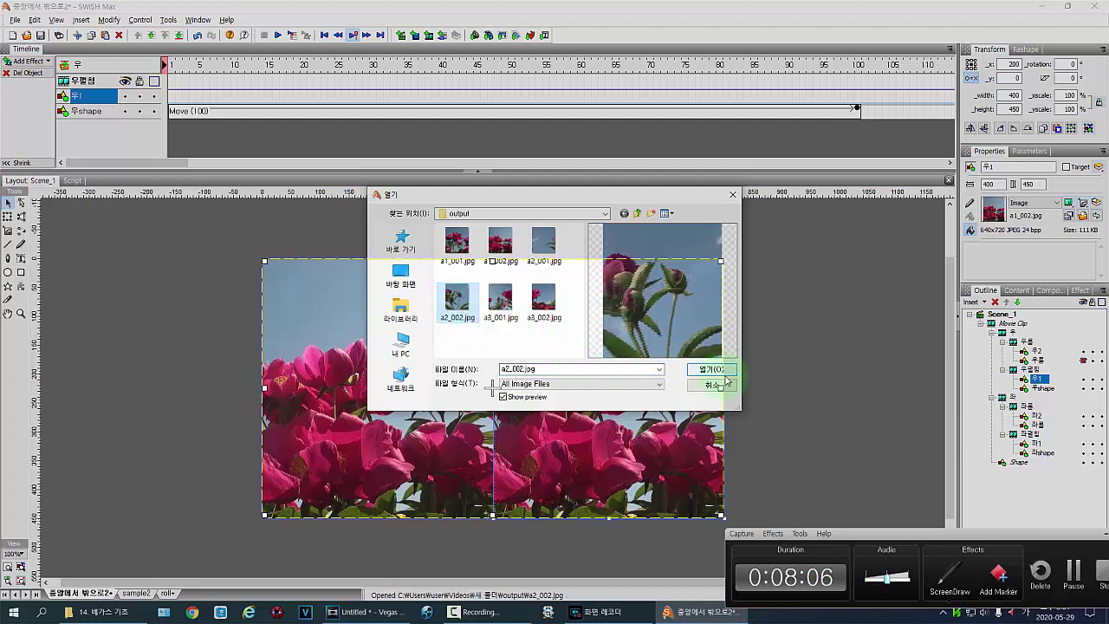
click(723, 374)
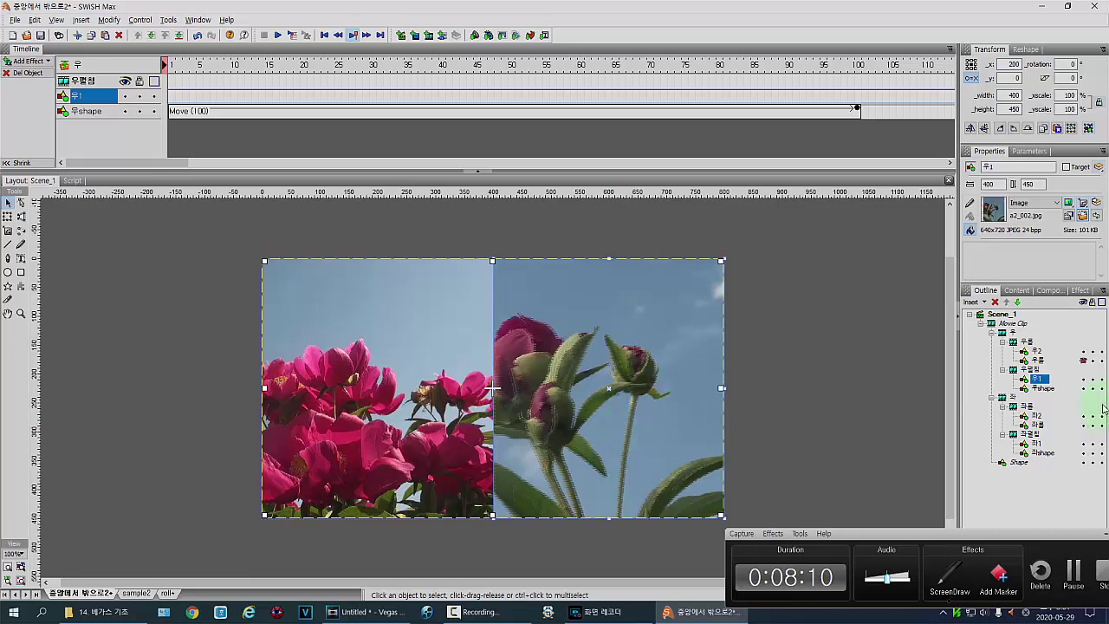
Replace the 우2 shape's image with a2_002.jpg from the output folder.
click(1038, 351)
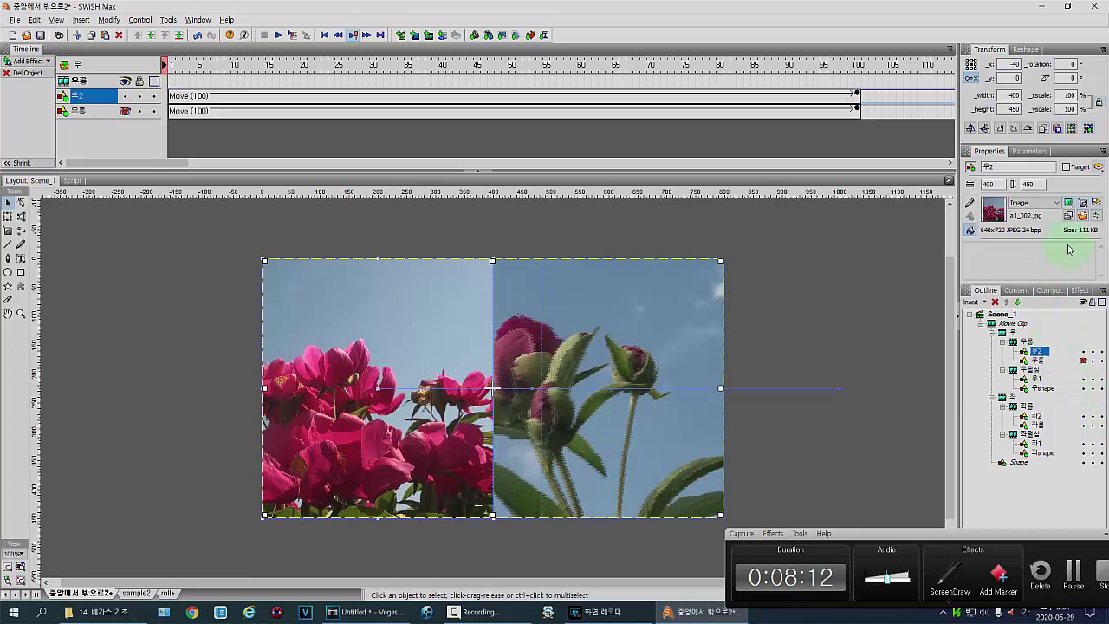
click(1082, 217)
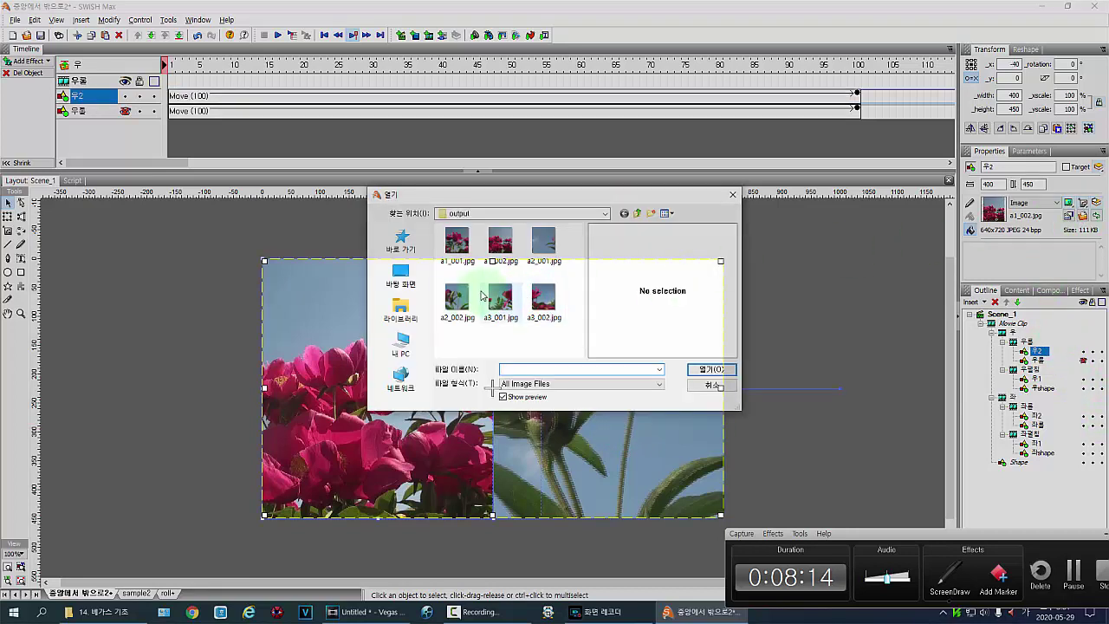
click(457, 298)
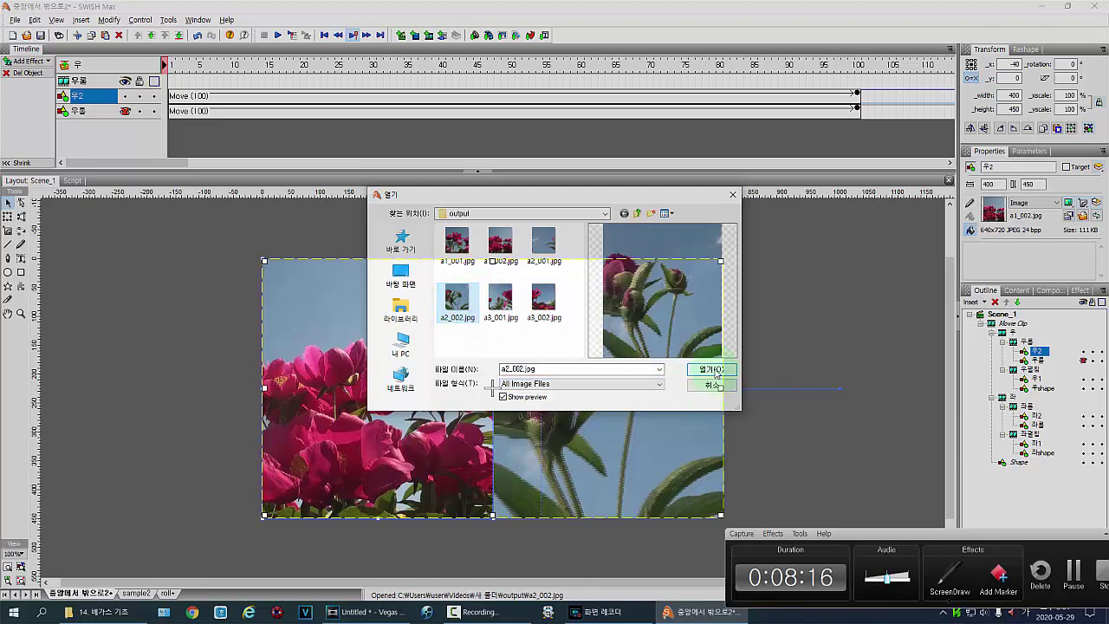
click(713, 370)
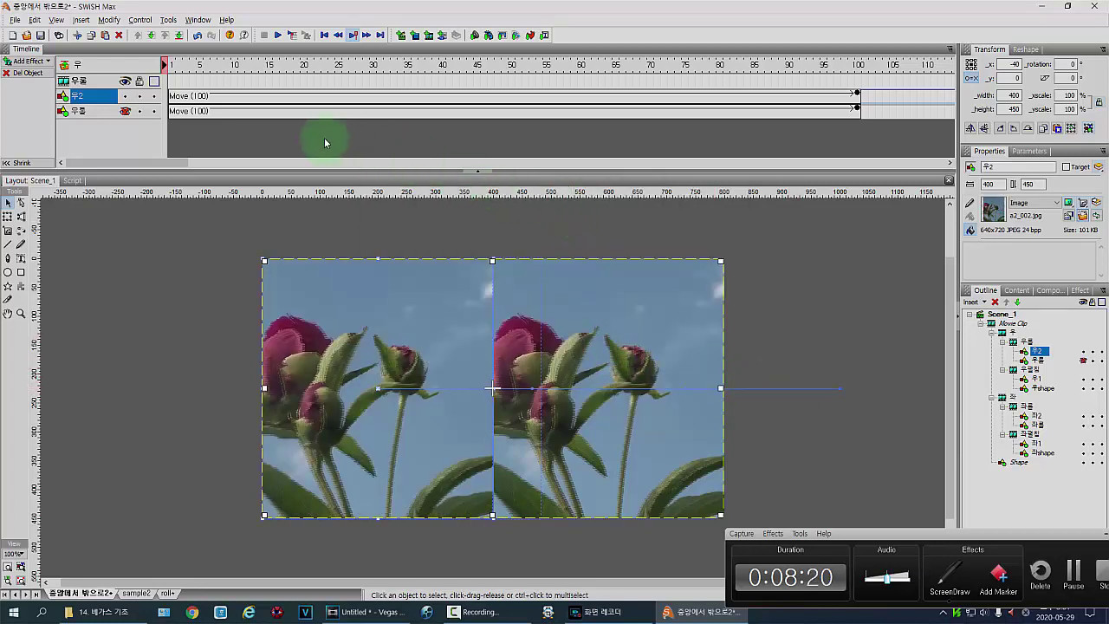
Preview the roll animation once, and start an 800 × 450 recording of the movie as it plays with the CyberLink screen recorder.
click(277, 36)
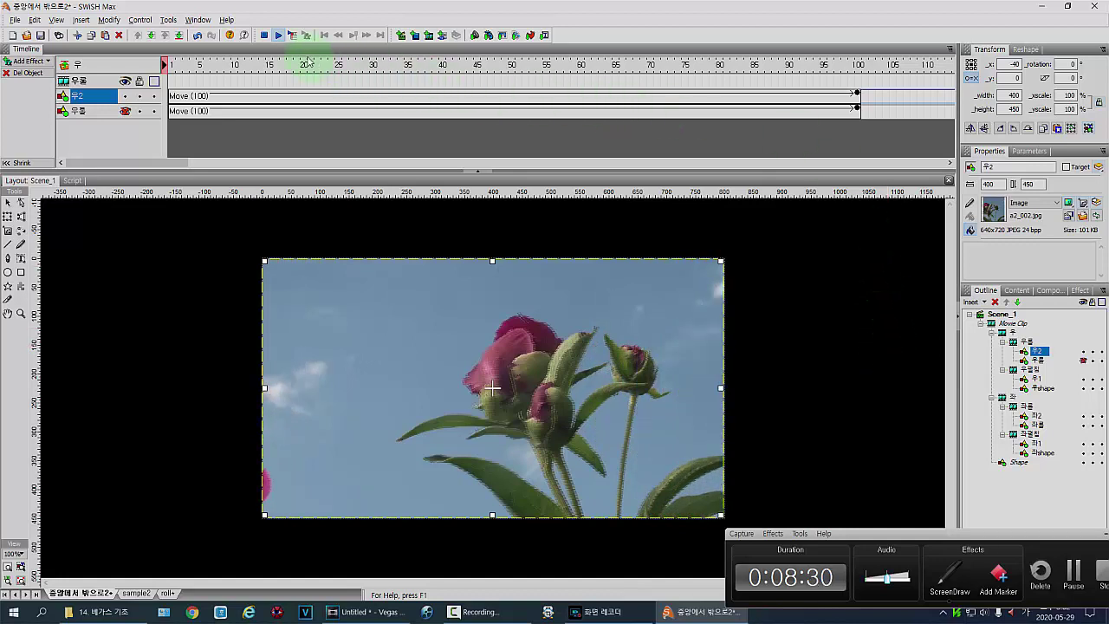
click(264, 34)
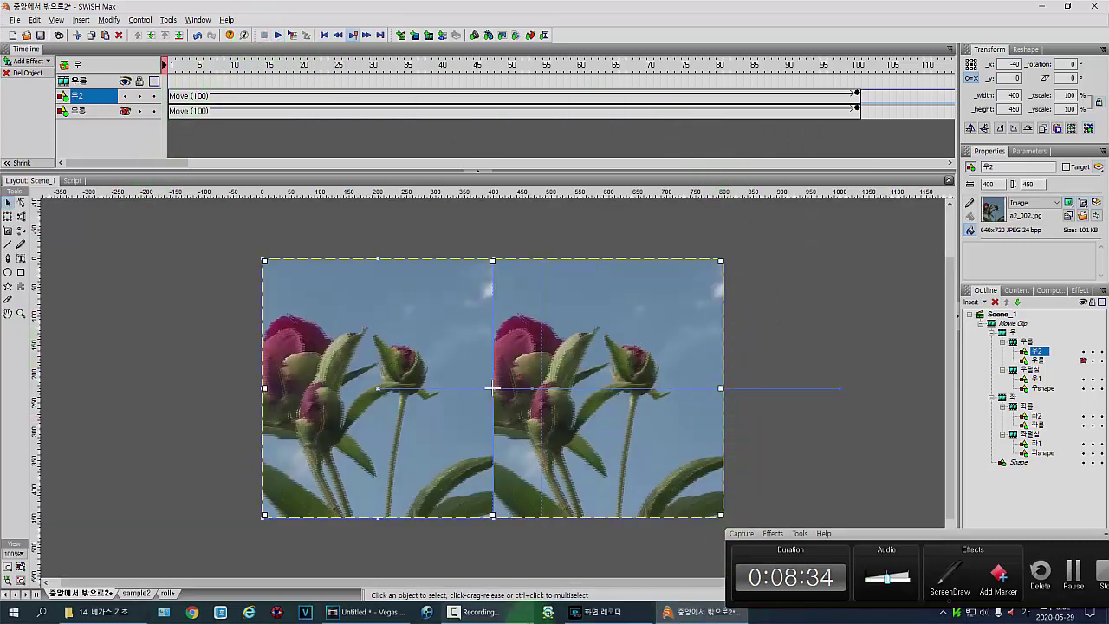
click(600, 612)
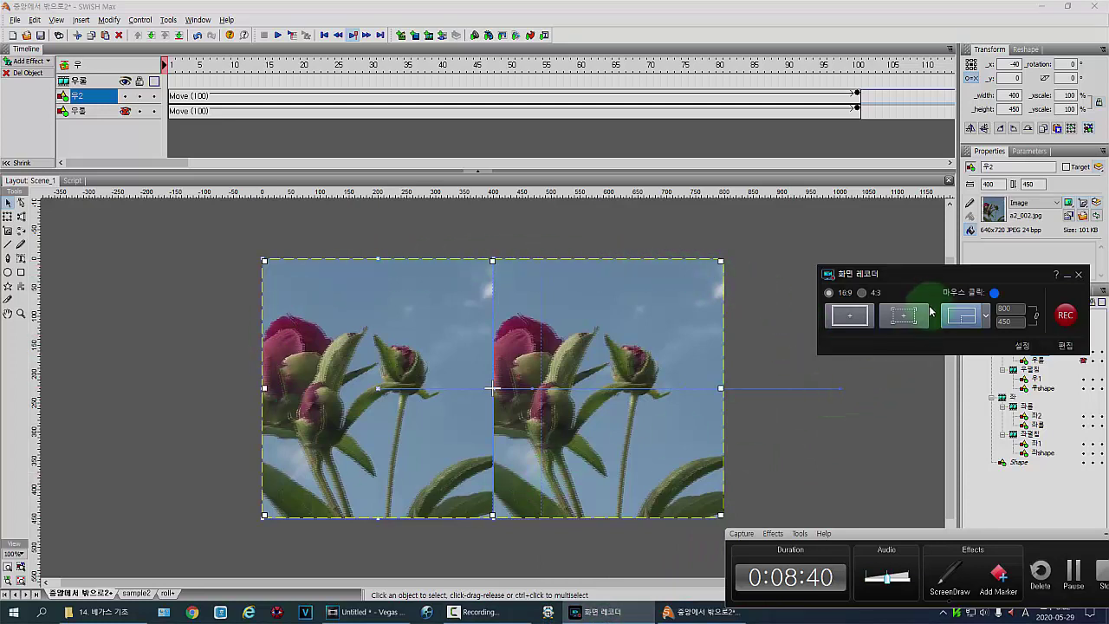
click(1065, 316)
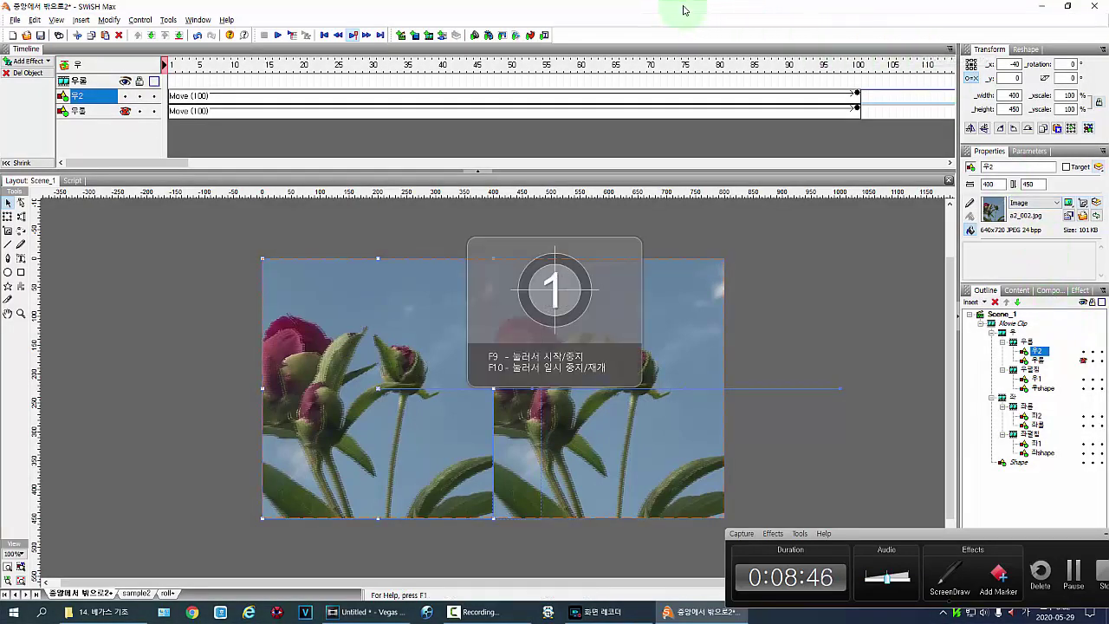
click(278, 36)
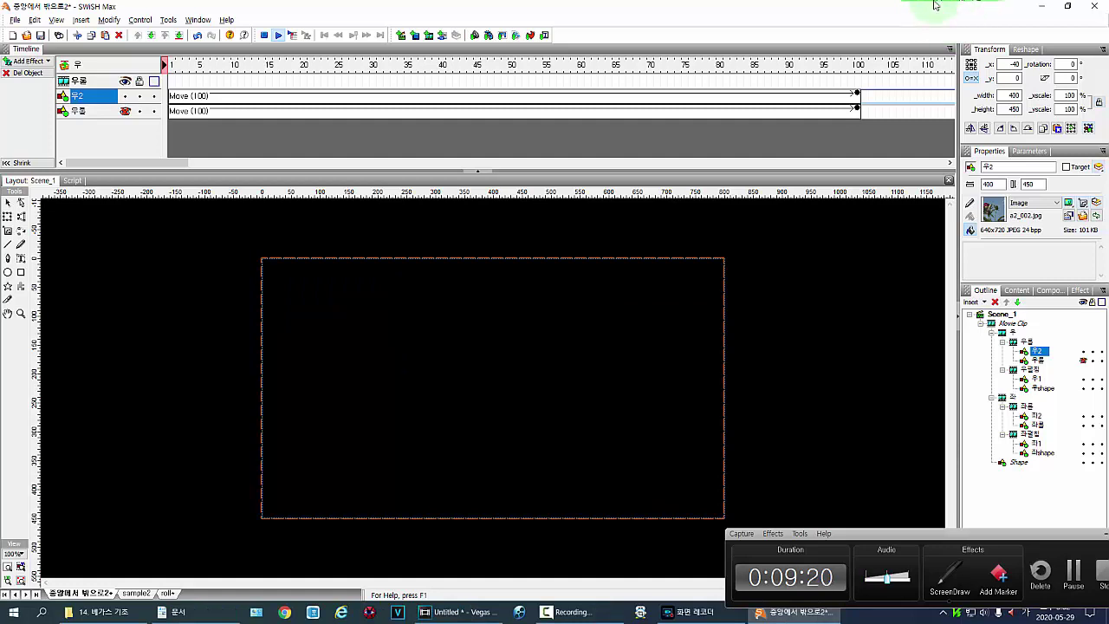
Stop the movie's playback and end the screen recording in the CyberLink recorder.
click(265, 34)
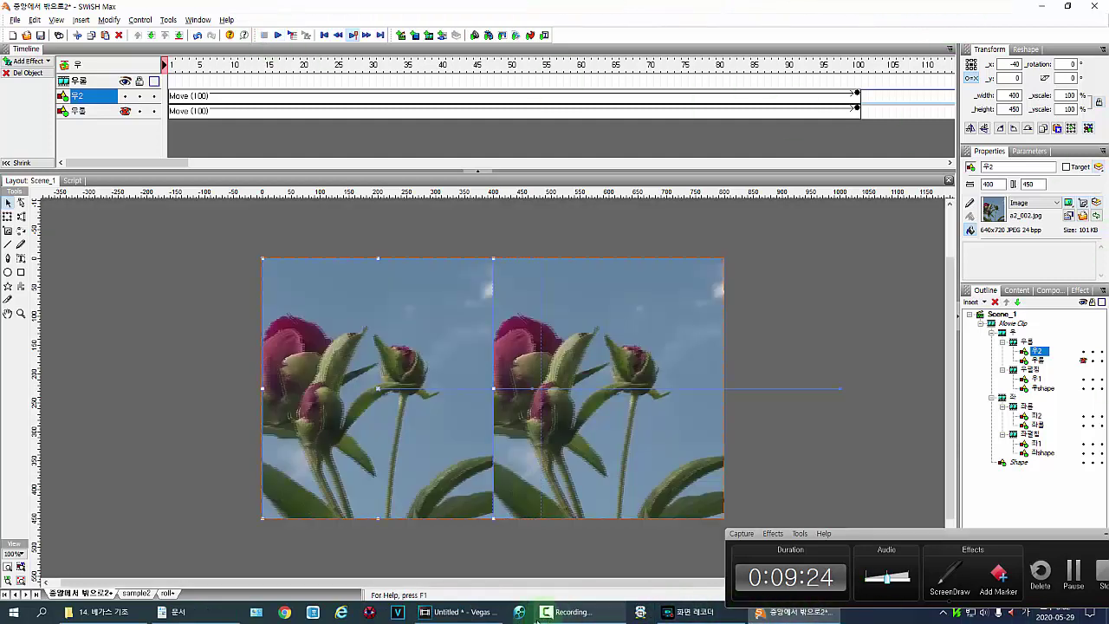
click(681, 613)
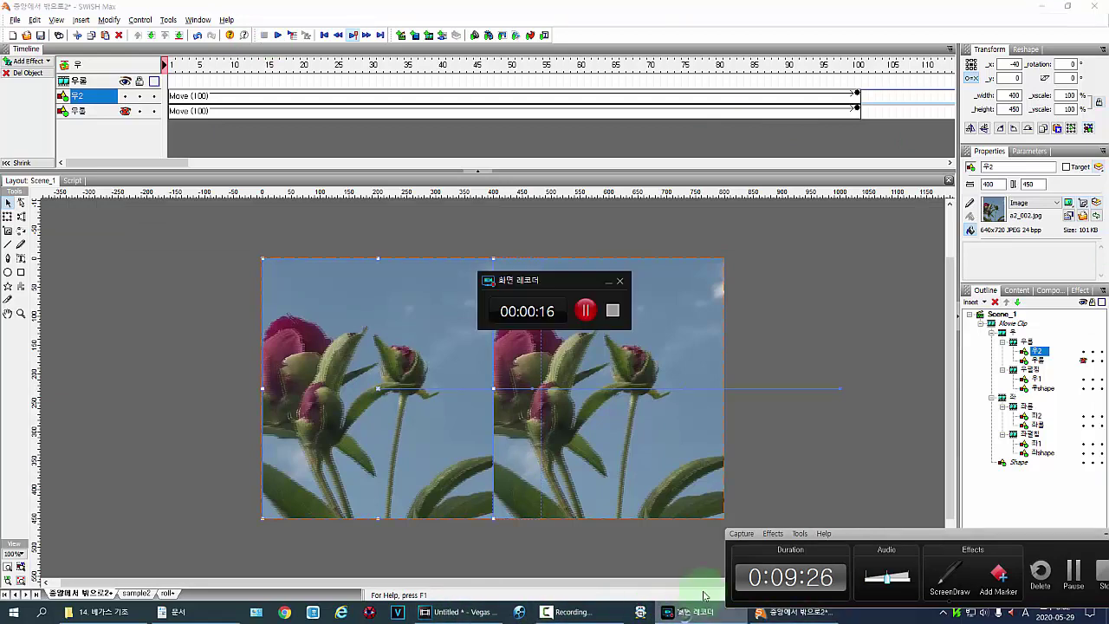
click(612, 312)
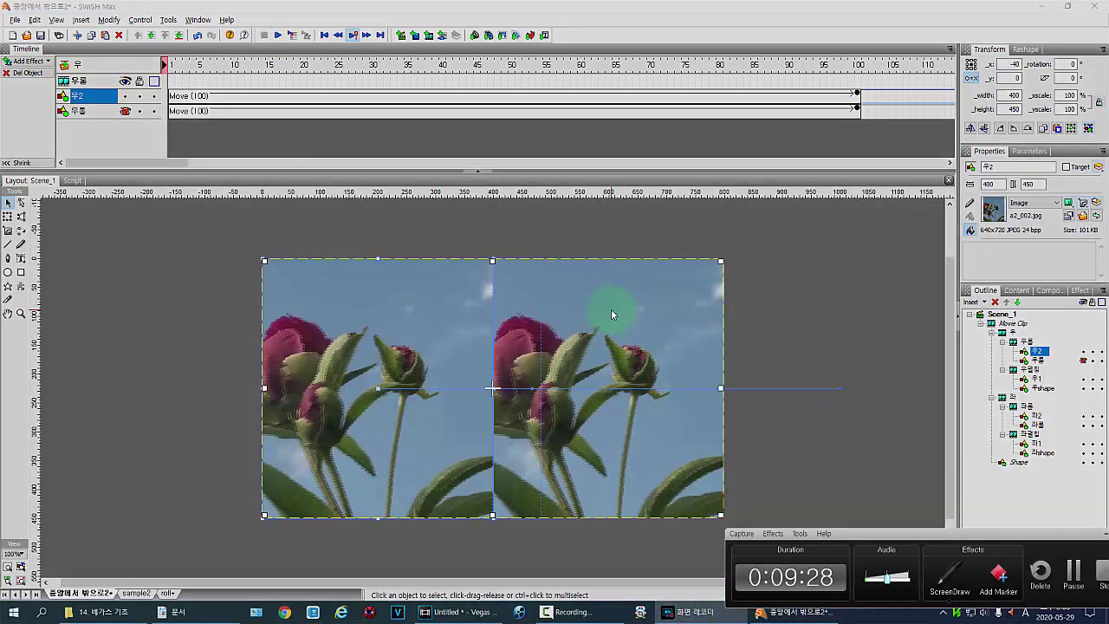